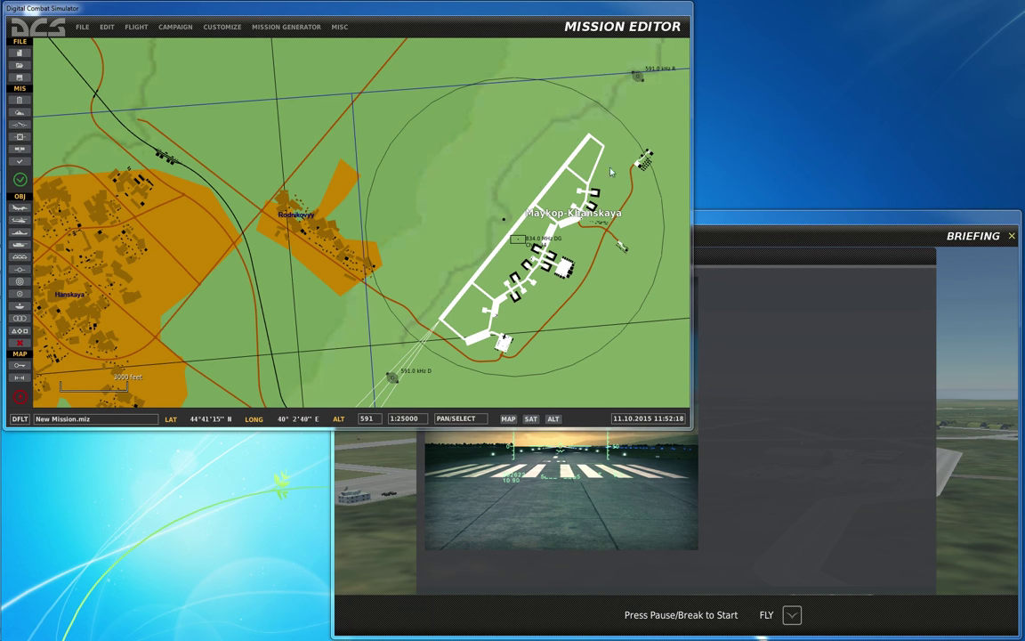
Step: Bring the Digital Combat Simulator briefing window, with its runway details image, in front of the editor
left_click(779, 222)
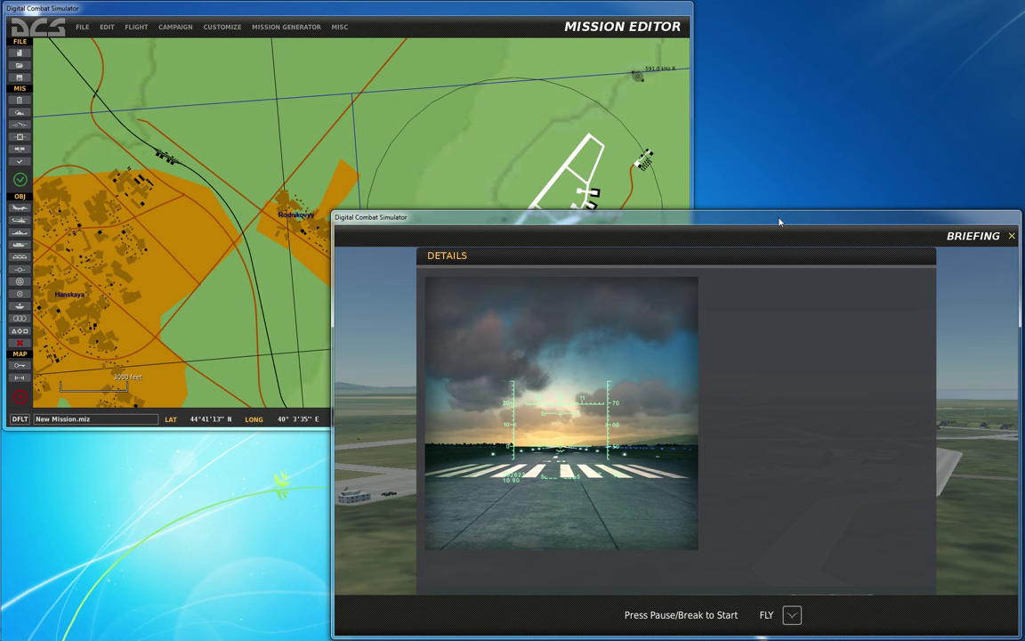
Step: Start the mission with FLY and pan the F10 map north-west to Maykop-Khanskaya
left_click(792, 615)
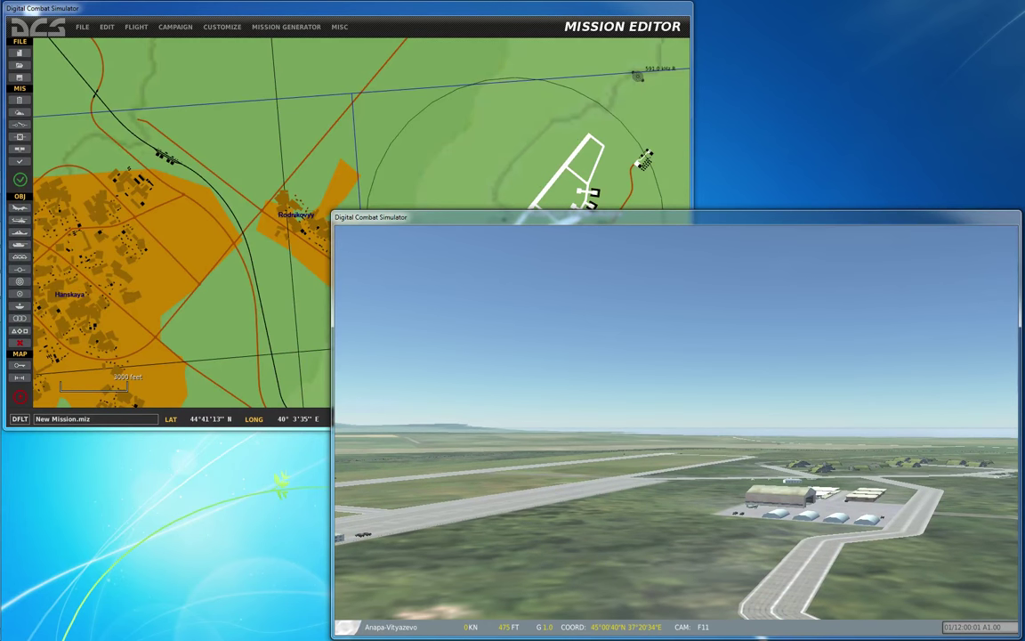
key("F10")
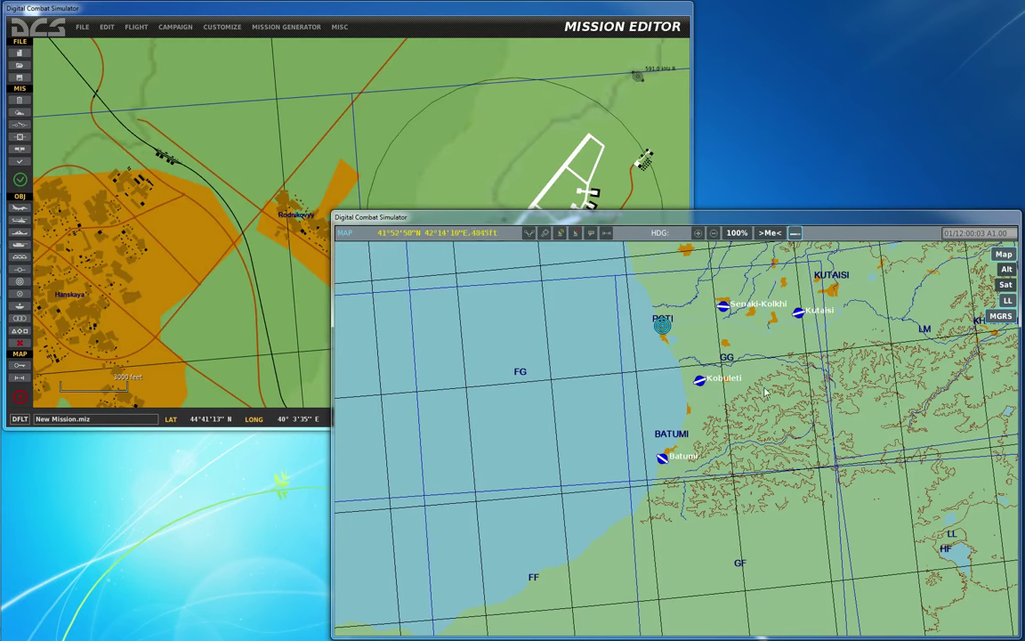
key("Up")
key("Left")
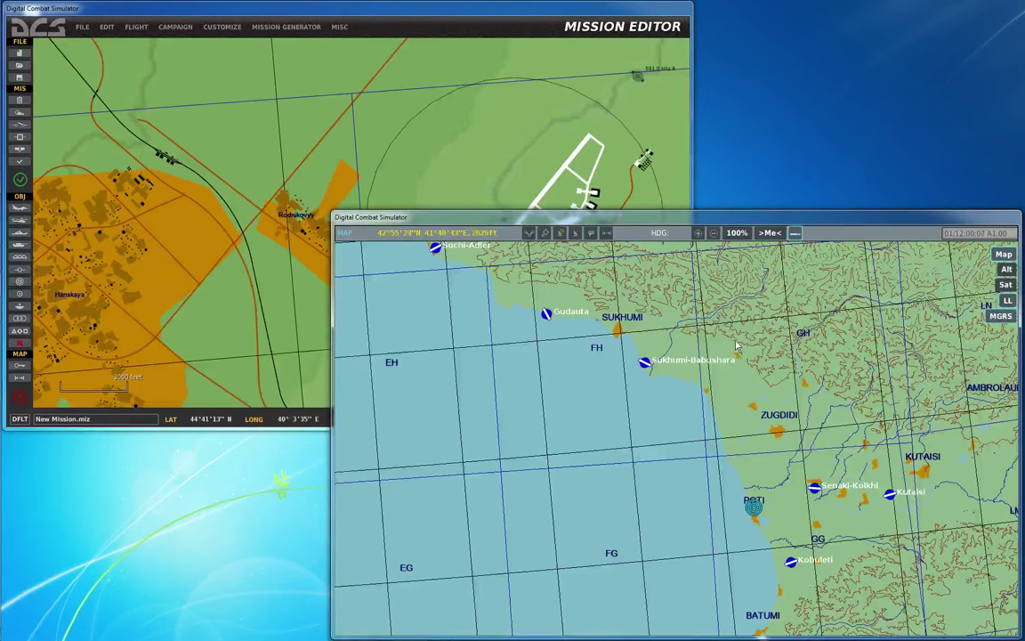
left_click_drag(703, 303, 796, 464)
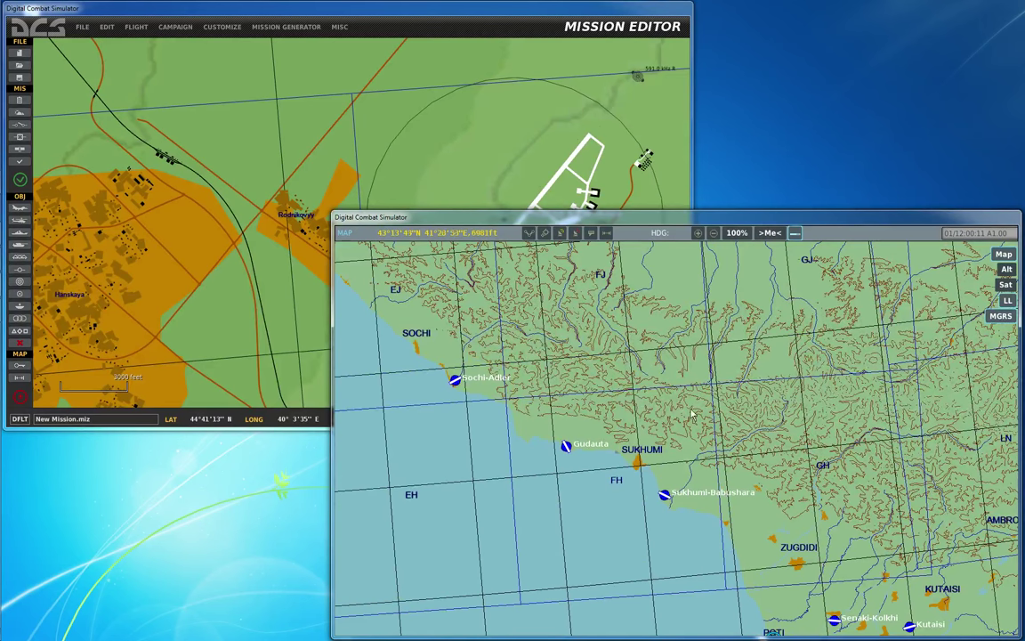
left_click_drag(621, 411, 834, 523)
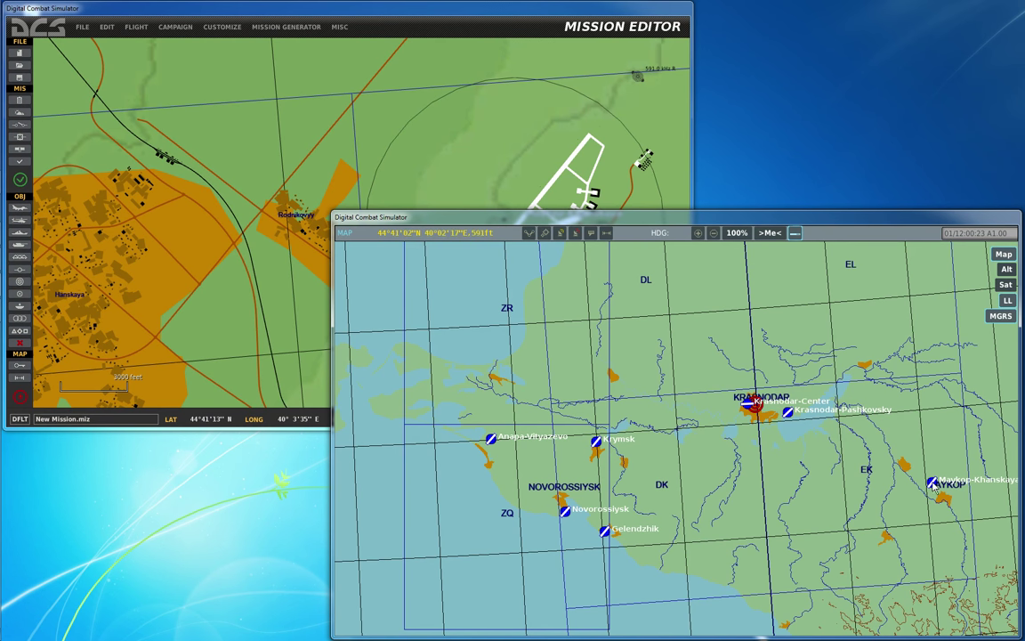
left_click_drag(956, 475, 742, 437)
scroll(743, 438, "up", 2)
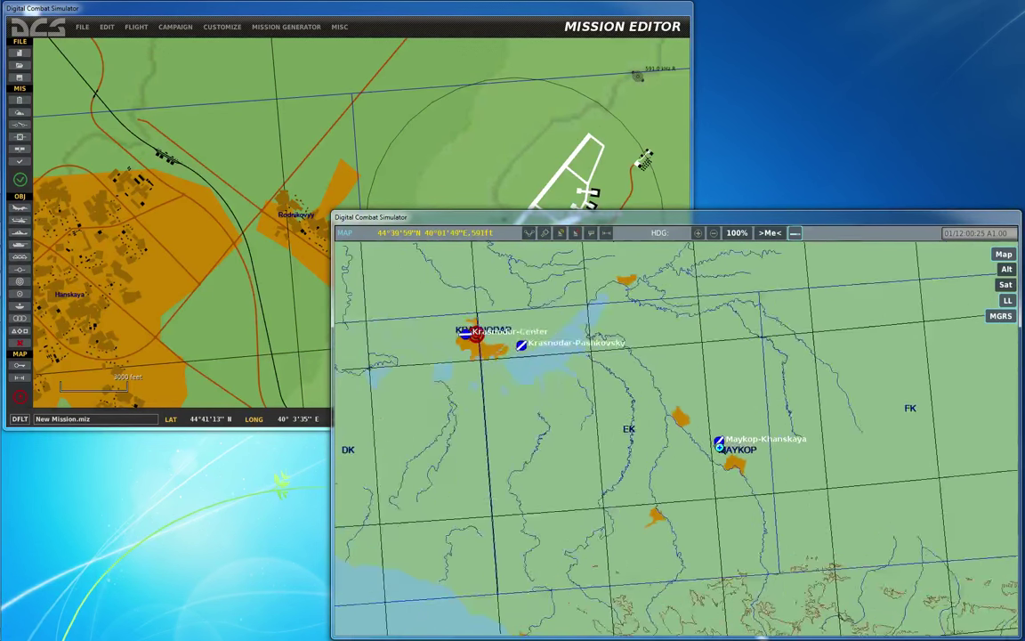
scroll(730, 440, "up", 2)
scroll(710, 443, "up", 2)
scroll(710, 443, "up", 1)
scroll(712, 443, "up", 1)
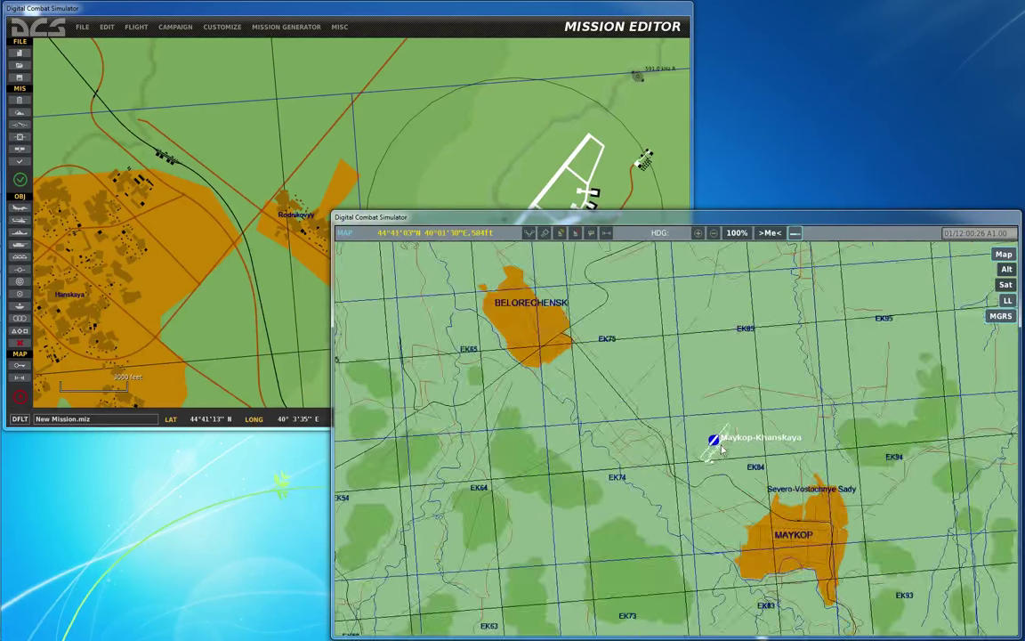
scroll(725, 445, "up", 2)
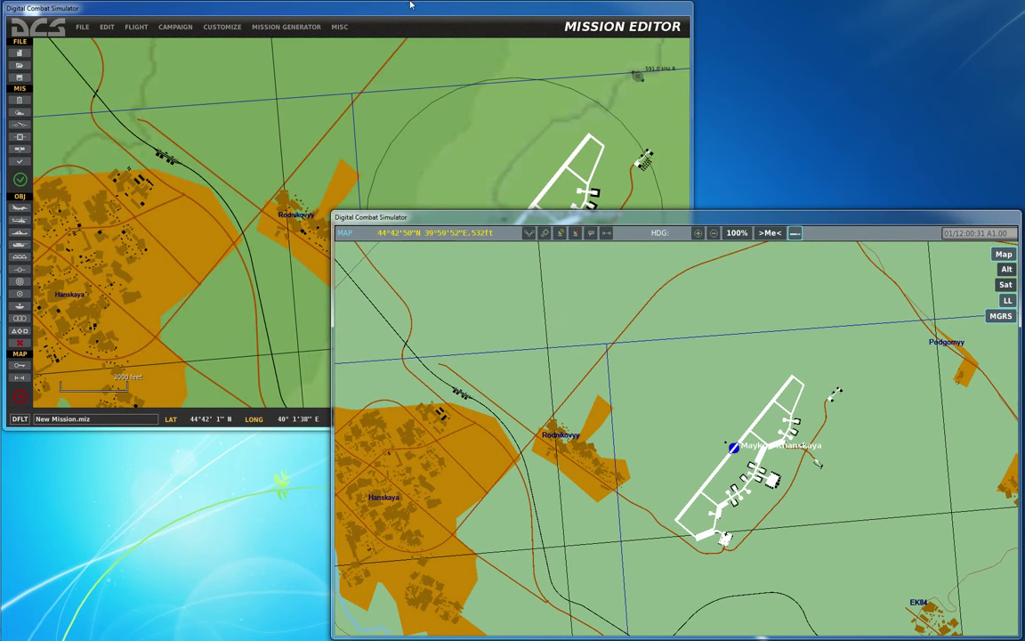
Step: Add a Russia FORTIFICATION Road outpost vehicle group on the road west of Maykop-Khanskaya
left_click(368, 10)
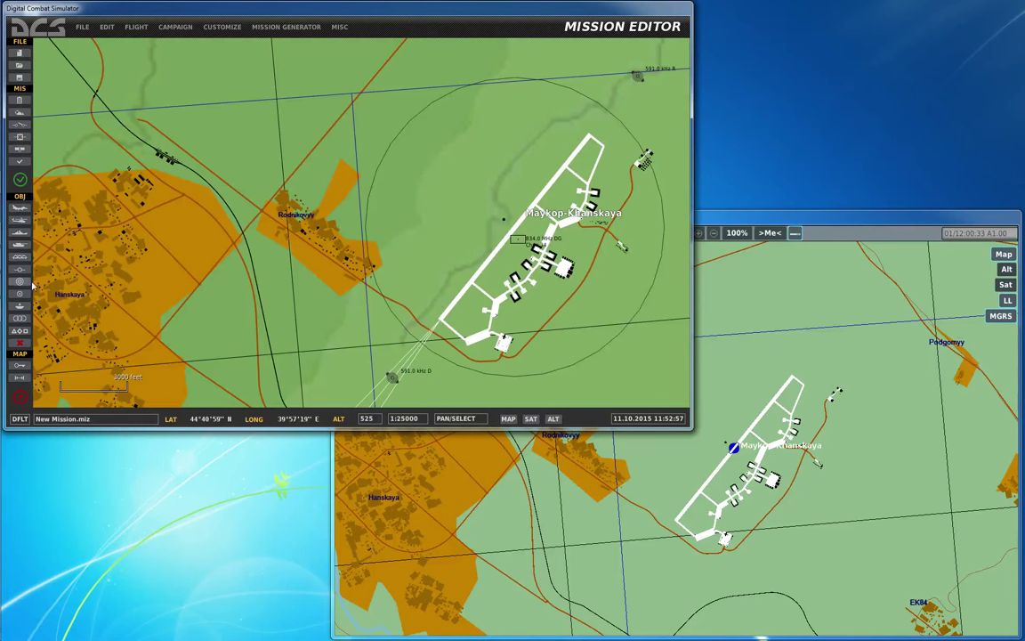
left_click(21, 244)
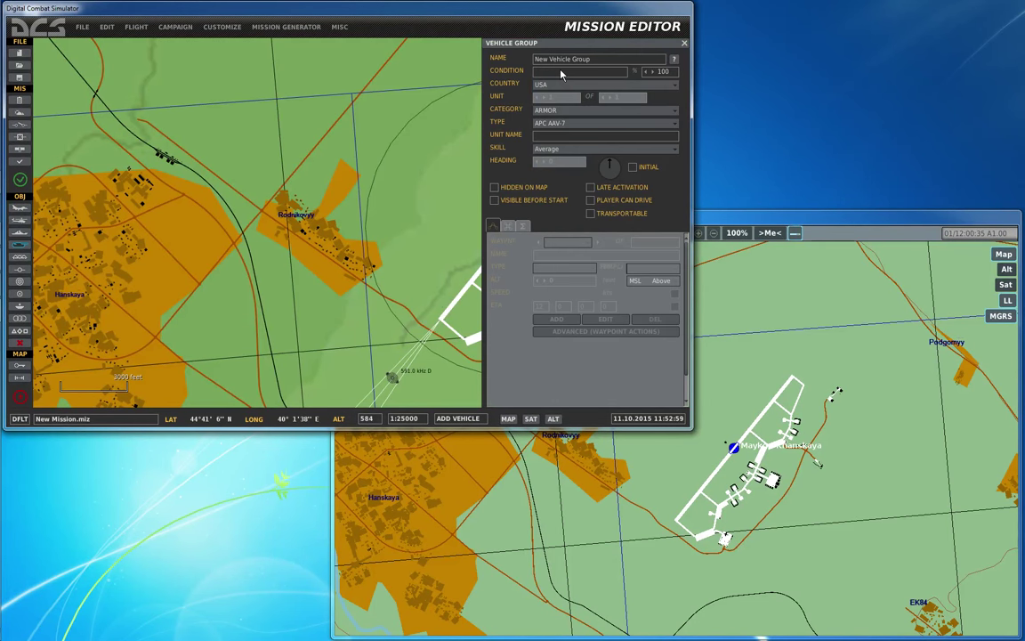
left_click(553, 85)
left_click(559, 107)
left_click(554, 110)
left_click(559, 153)
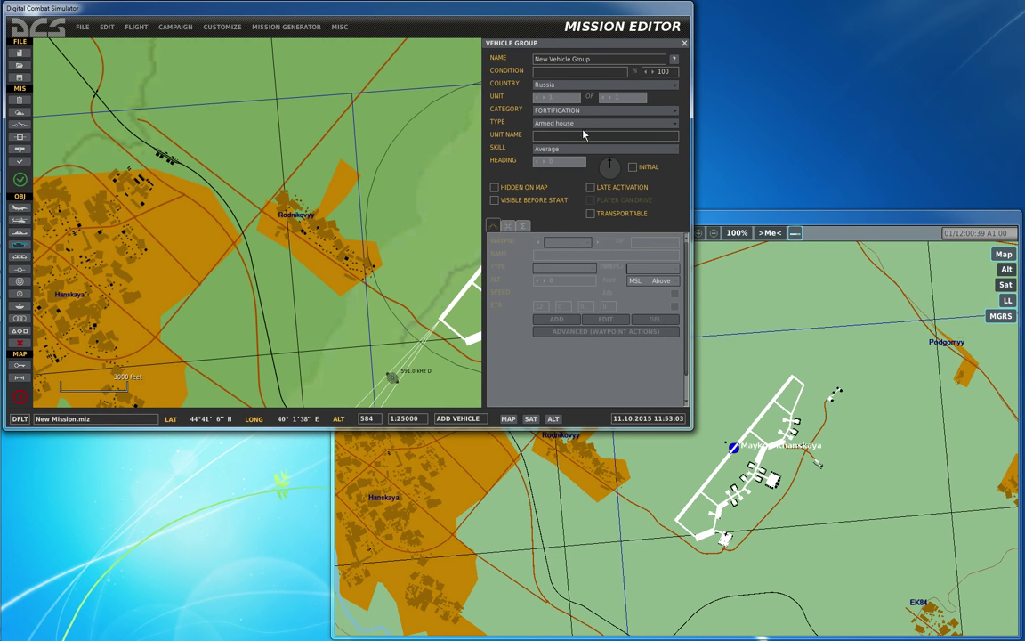
left_click(565, 125)
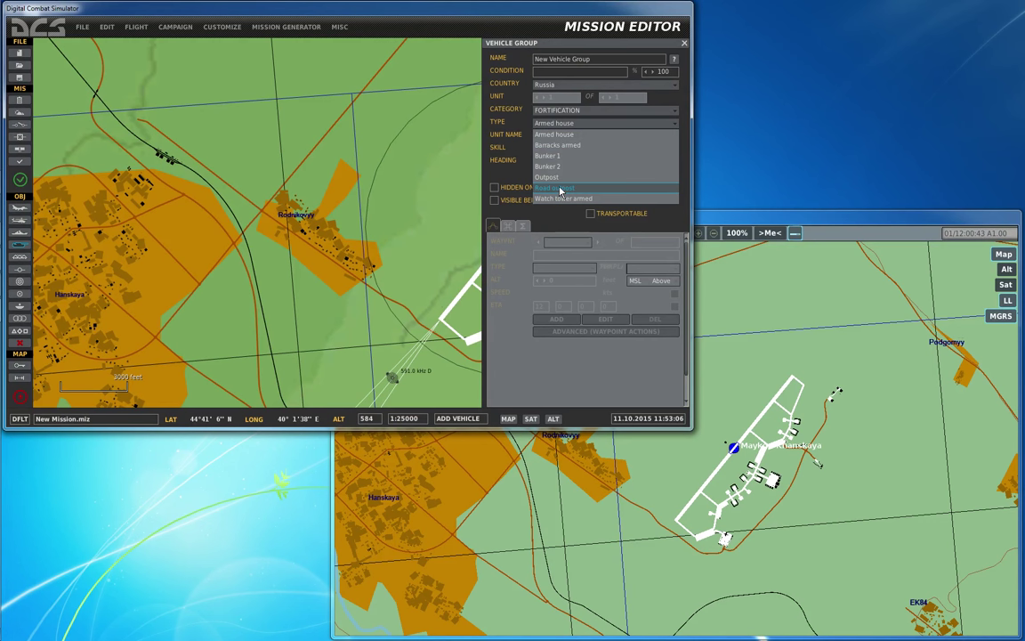
left_click(560, 189)
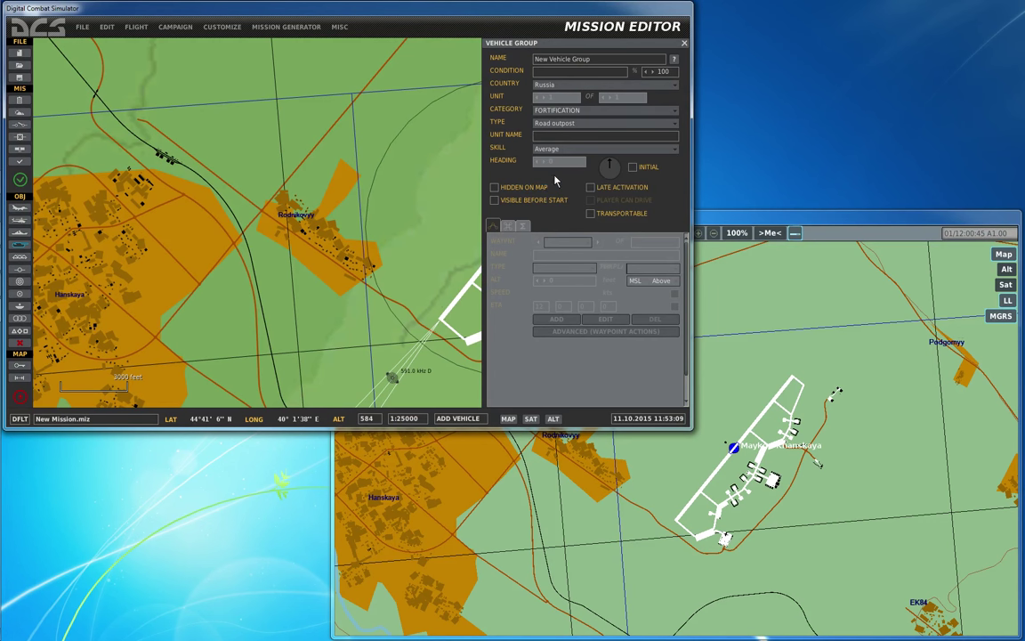
left_click(401, 306)
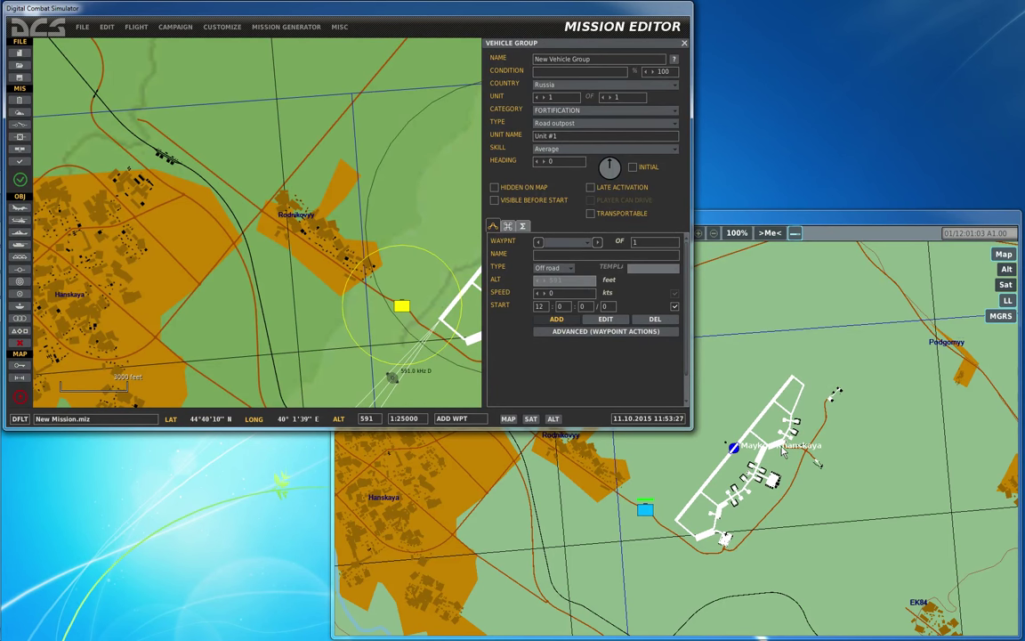
Step: Focus the simulator's F10 map and select the blue Road outpost unit to show its info panel
left_click(833, 450)
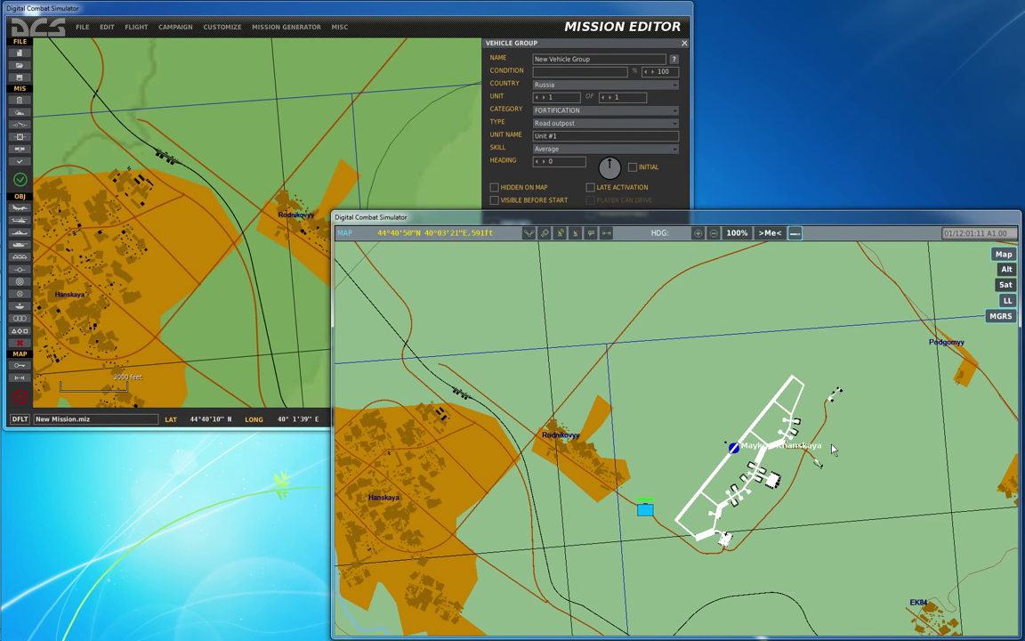
left_click(646, 511)
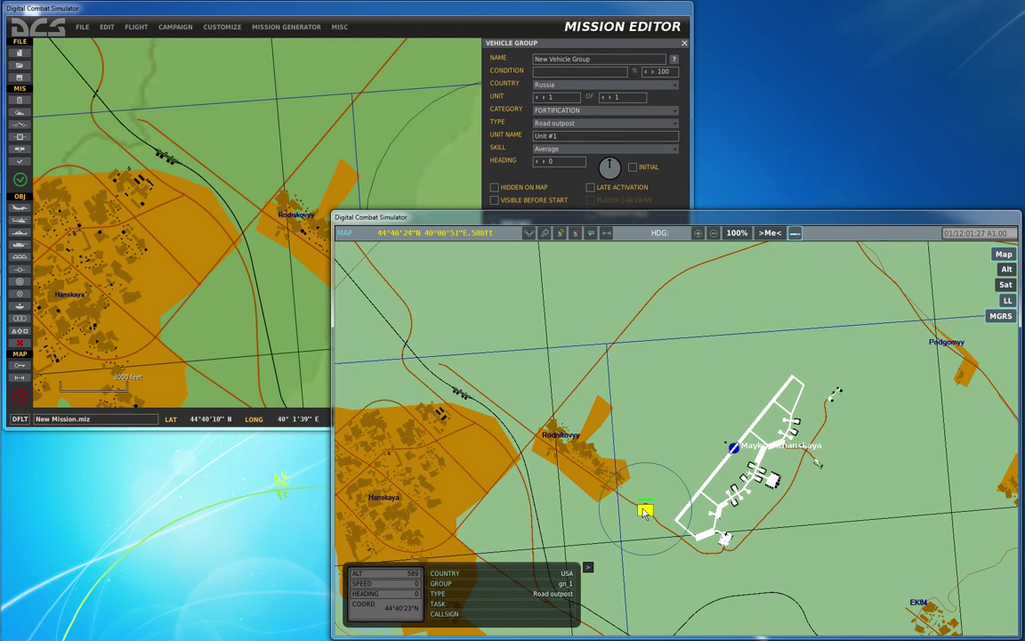
Step: View the outpost in 3D with F7, orbit it, then move closer with the F11 free camera
key("F7")
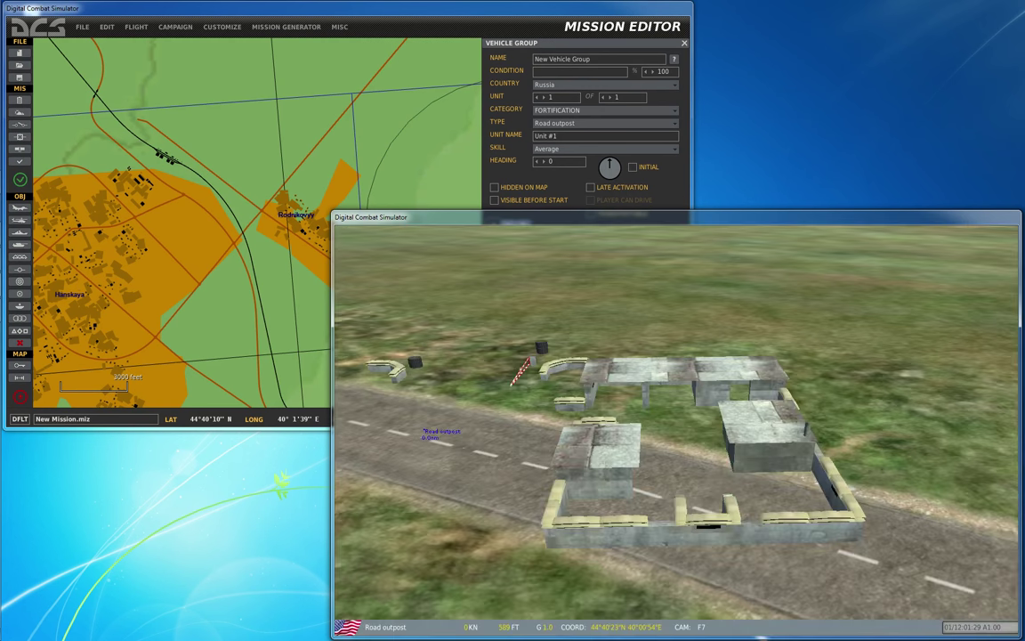
scroll(676, 423, "down", 2)
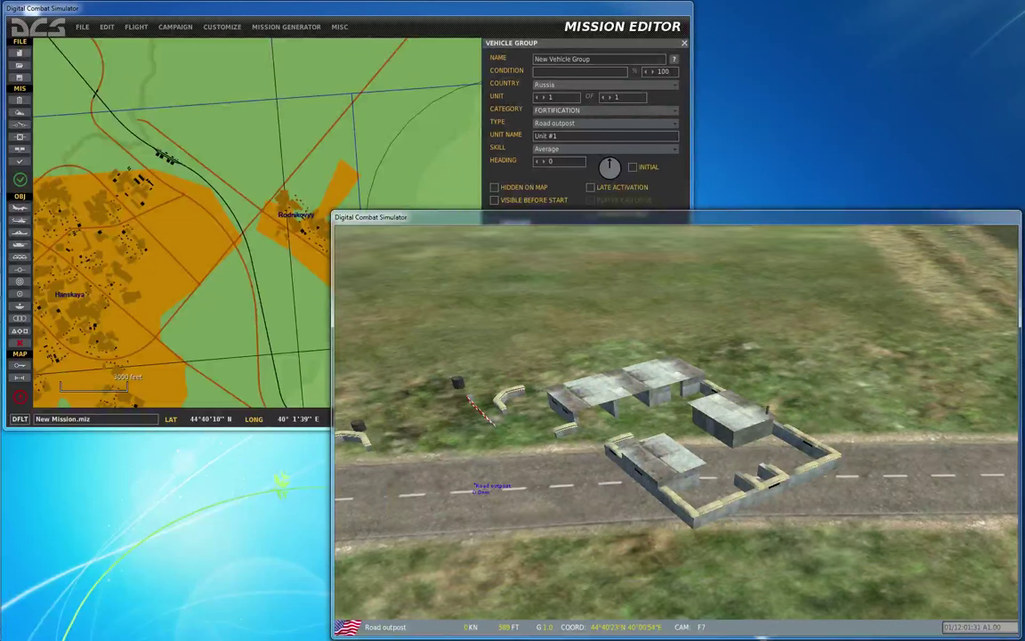
scroll(676, 422, "down", 2)
scroll(677, 423, "down", 2)
scroll(676, 423, "down", 2)
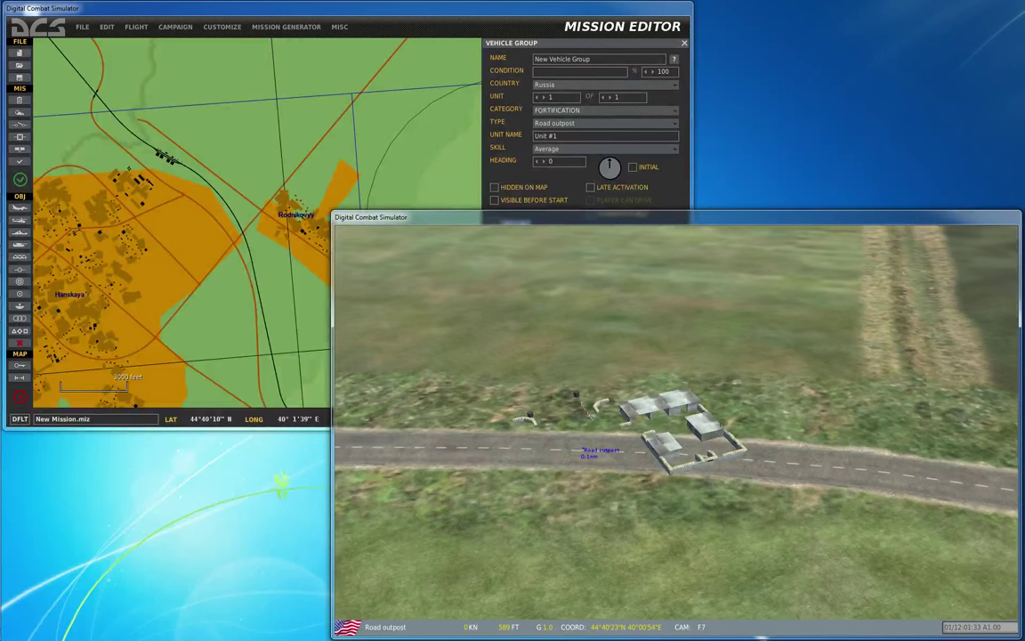
mouse_move(676, 423)
right_mouse_down()
mouse_move(587, 423)
mouse_move(588, 374)
right_mouse_up()
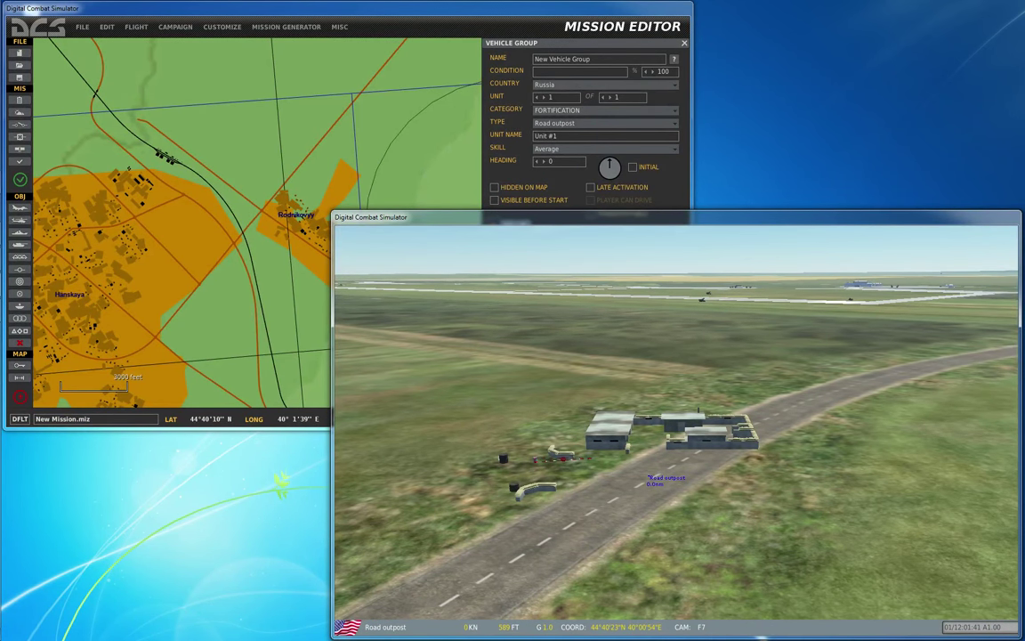
key("F11")
key("KP_4")
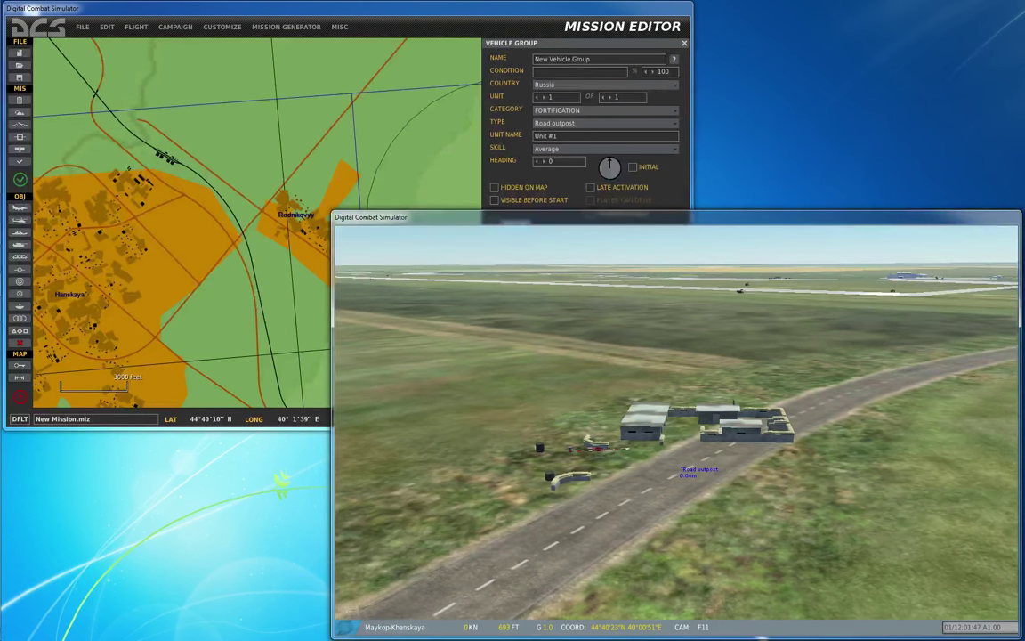
key("KP_Divide")
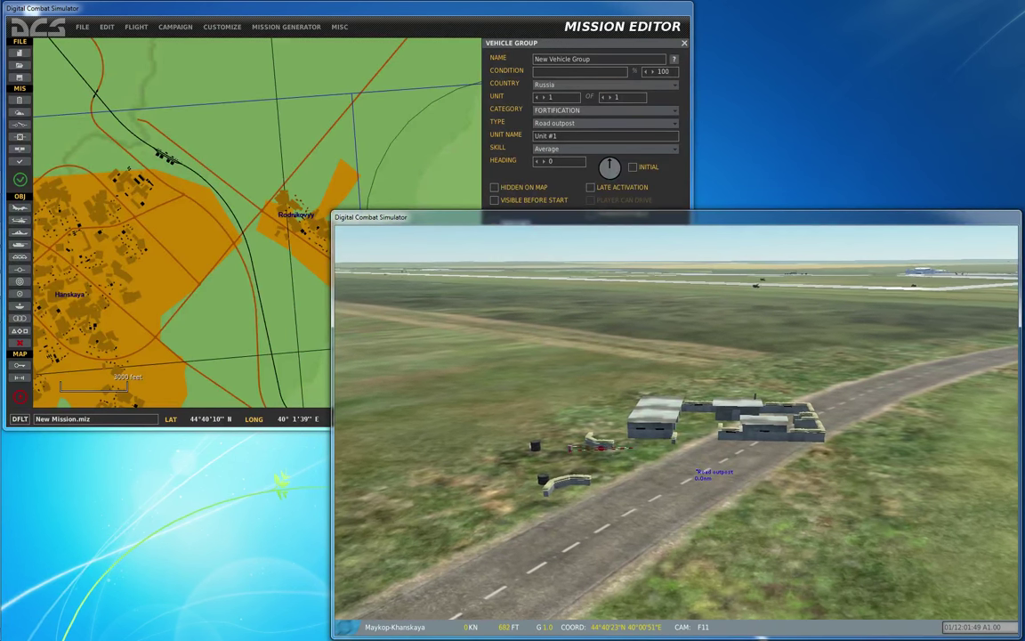
key("KP_Divide")
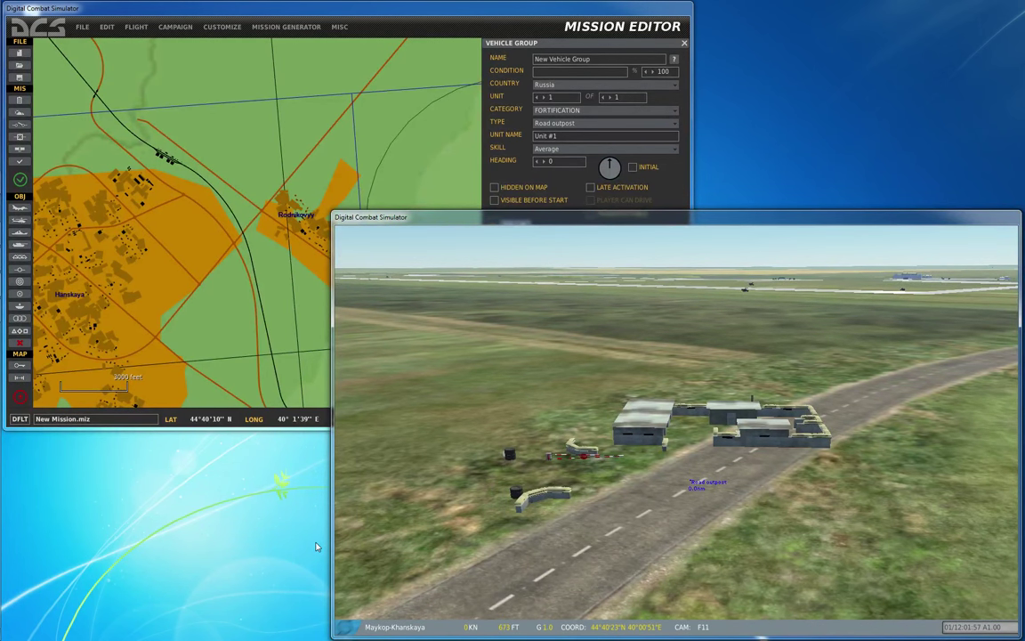
Step: Turn and tilt the free camera until the outpost beside the road is in view
key("KP_6")
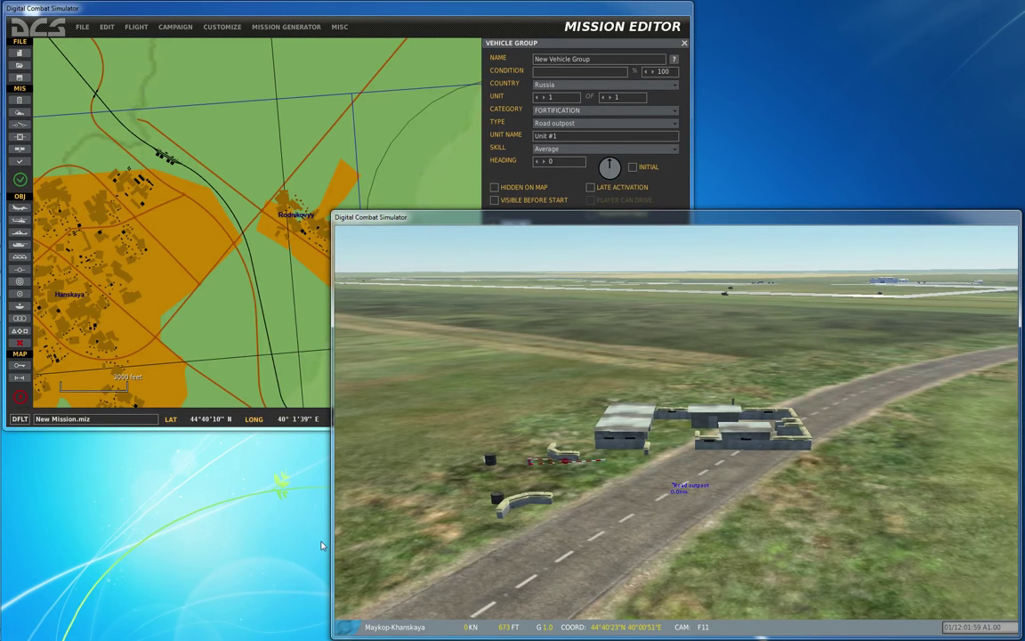
key("KP_4")
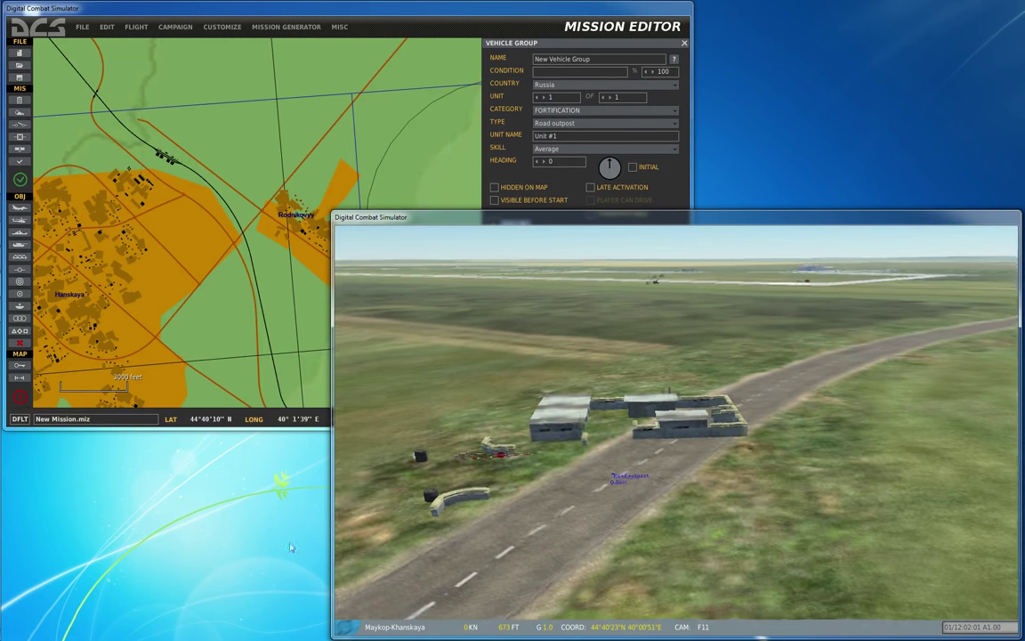
key("KP_8")
key("KP_8")
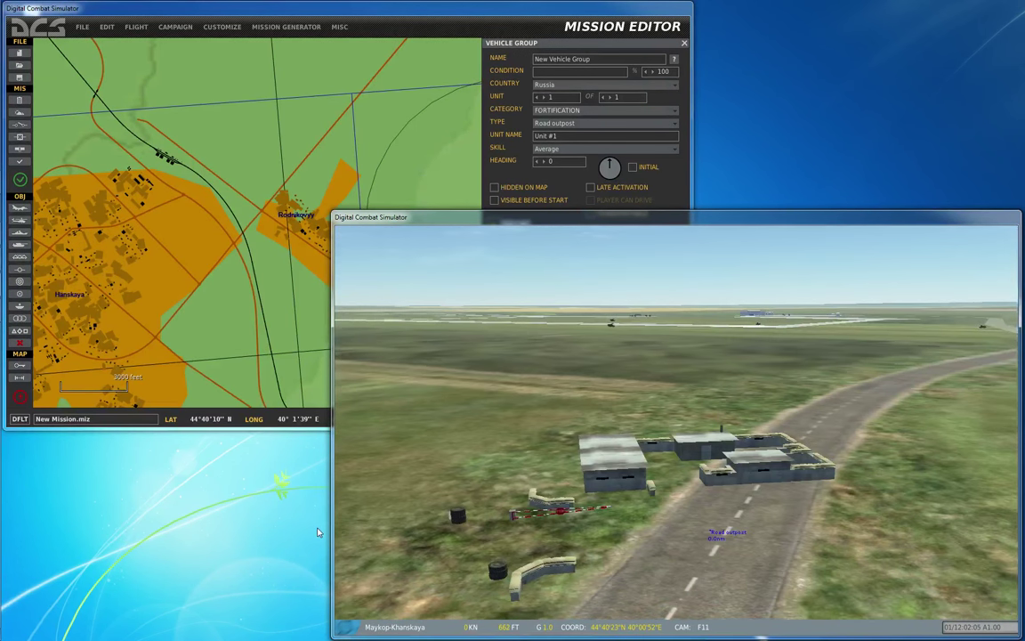
key("KP_4")
key("KP_8")
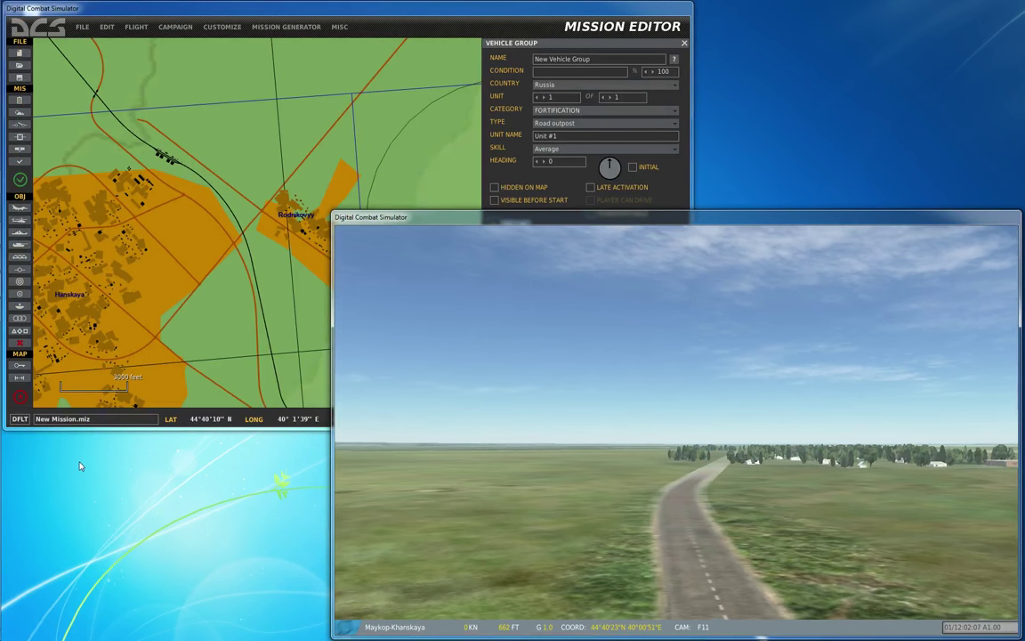
key("KP_6")
key("KP_2")
key("KP_4")
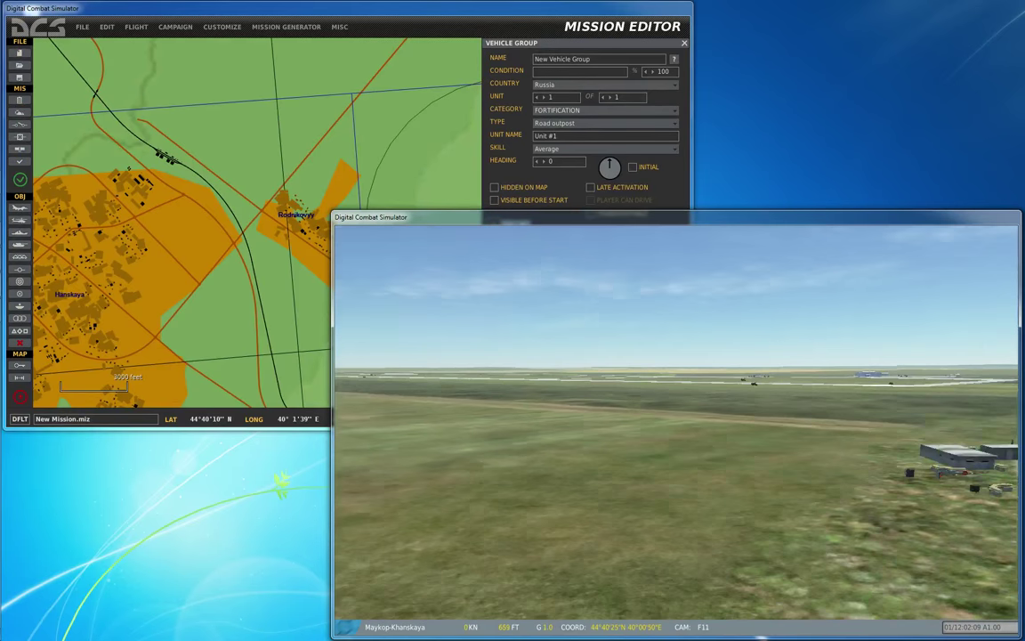
key("KP_8")
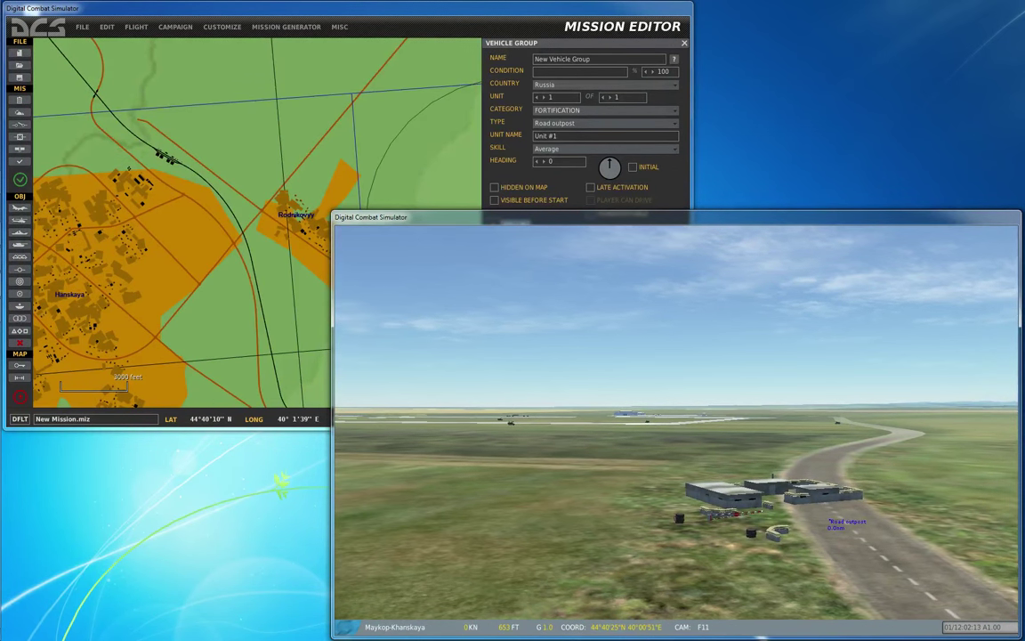
key("KP_6")
Step: Back in the editor, rotate the Road outpost to heading 291 and nudge it onto the road
key("alt+Tab")
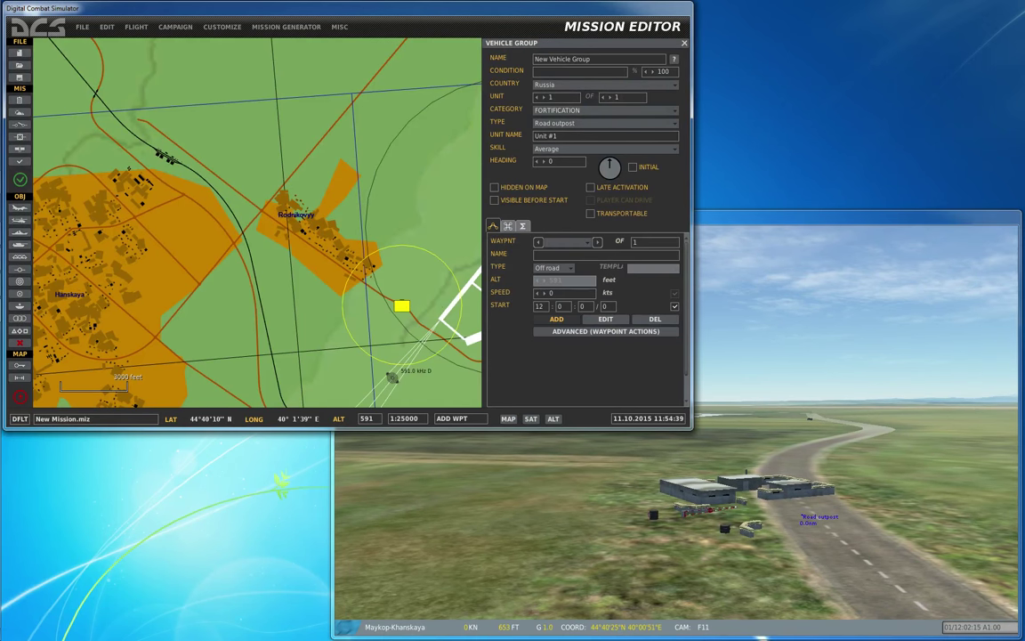
left_click(359, 194)
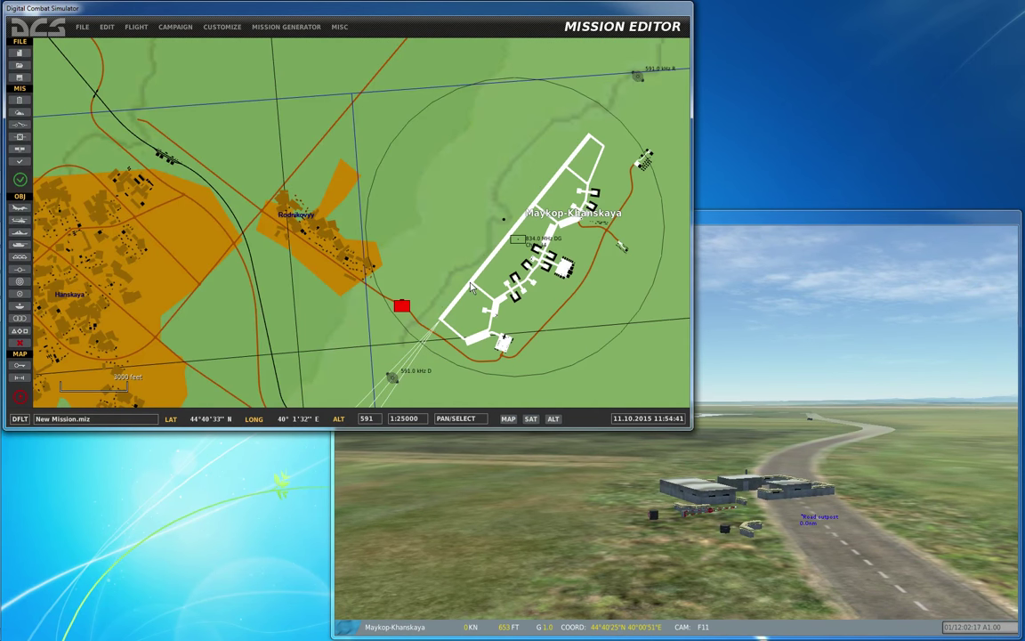
left_click(453, 297)
scroll(396, 263, "up", 1)
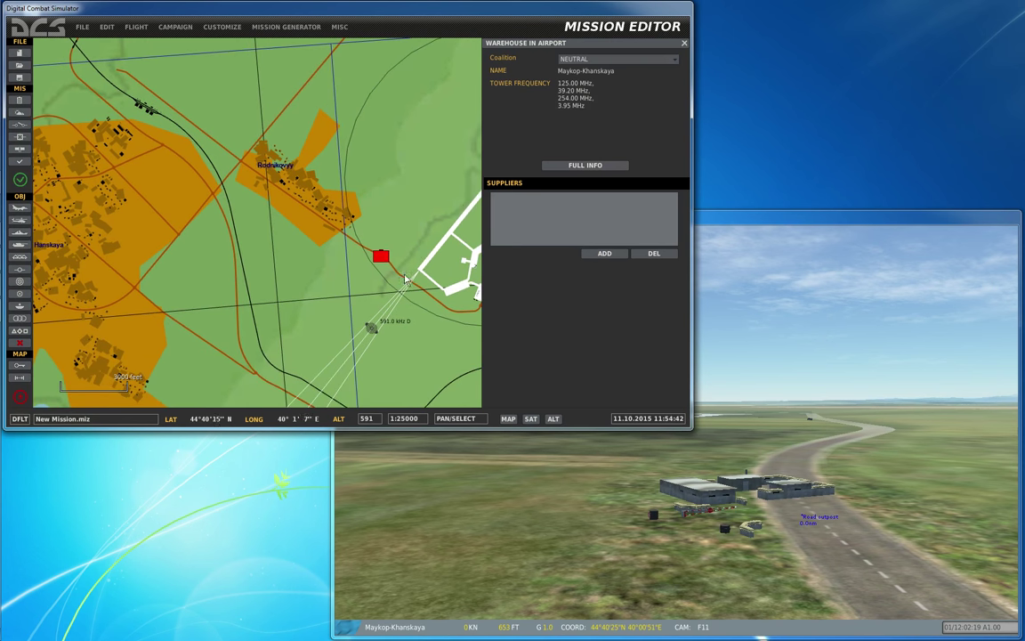
scroll(387, 264, "up", 3)
scroll(386, 263, "down", 1)
scroll(383, 267, "down", 1)
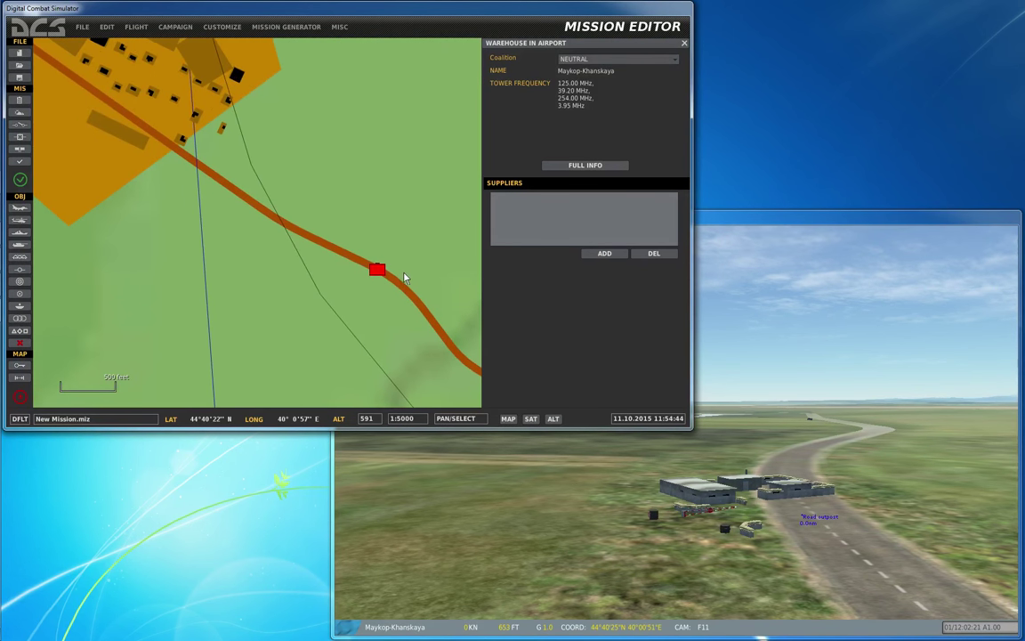
left_click(378, 271)
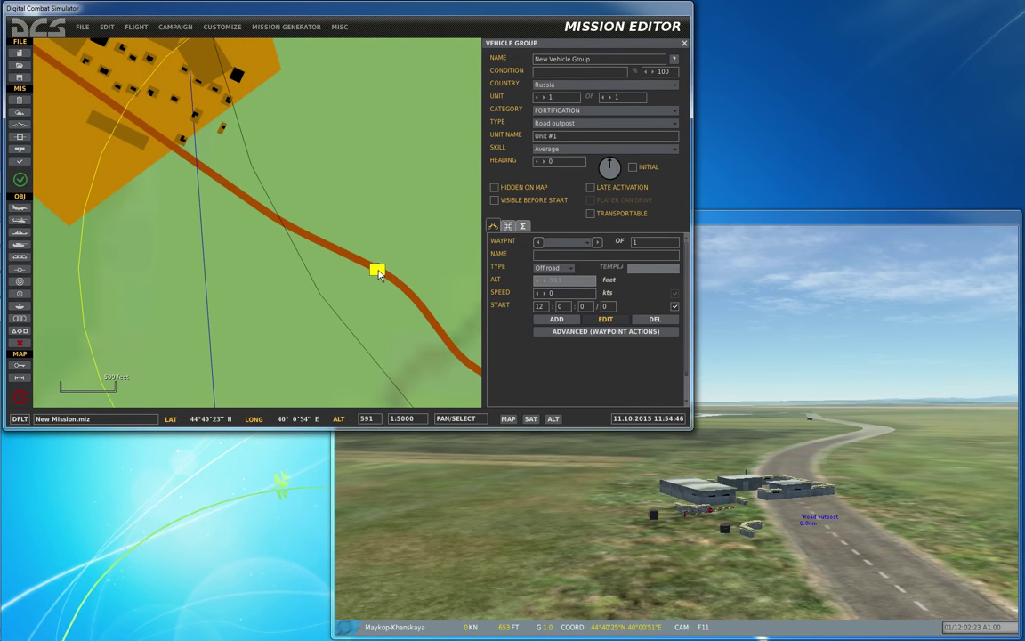
left_click_drag(610, 169, 599, 168)
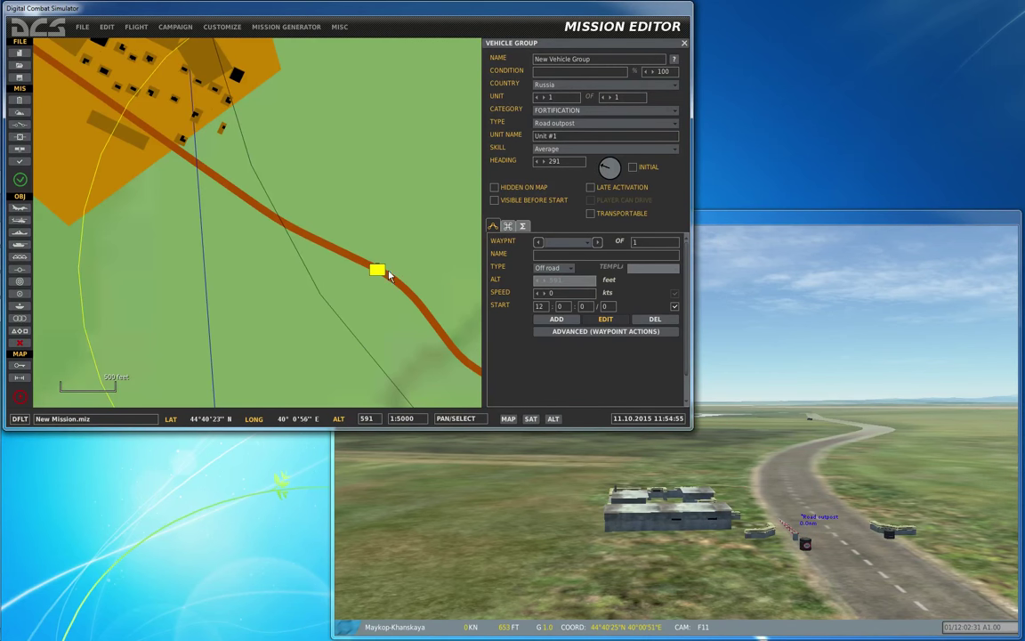
scroll(374, 279, "up", 3)
scroll(352, 283, "up", 2)
left_click_drag(348, 248, 337, 245)
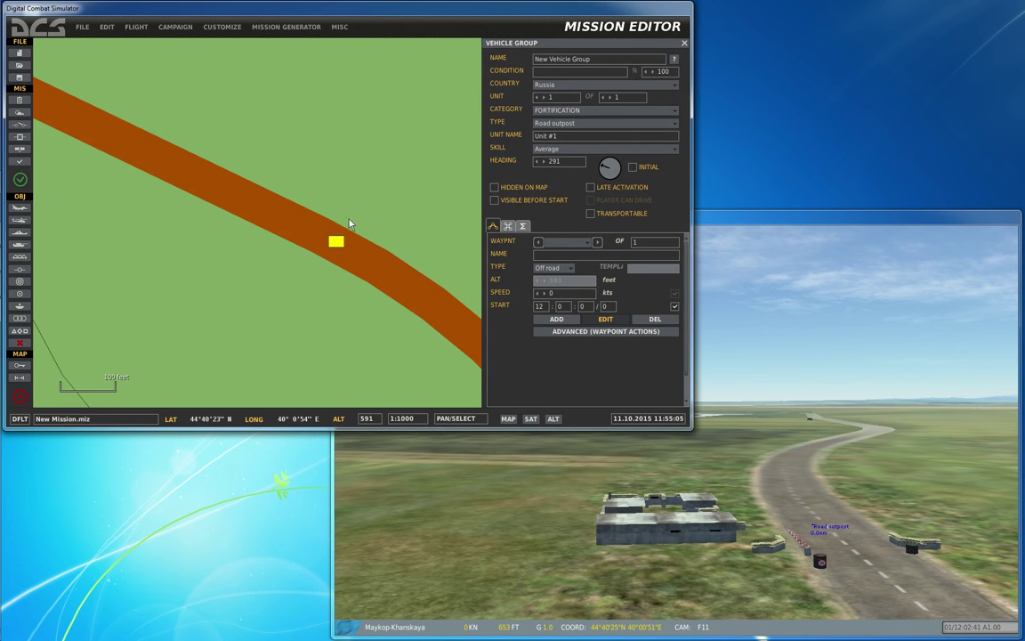
left_click(351, 207)
left_click(337, 243)
Step: Make the group's second unit an armed watch tower, placed up-left along the road
double_click(612, 99)
type("2")
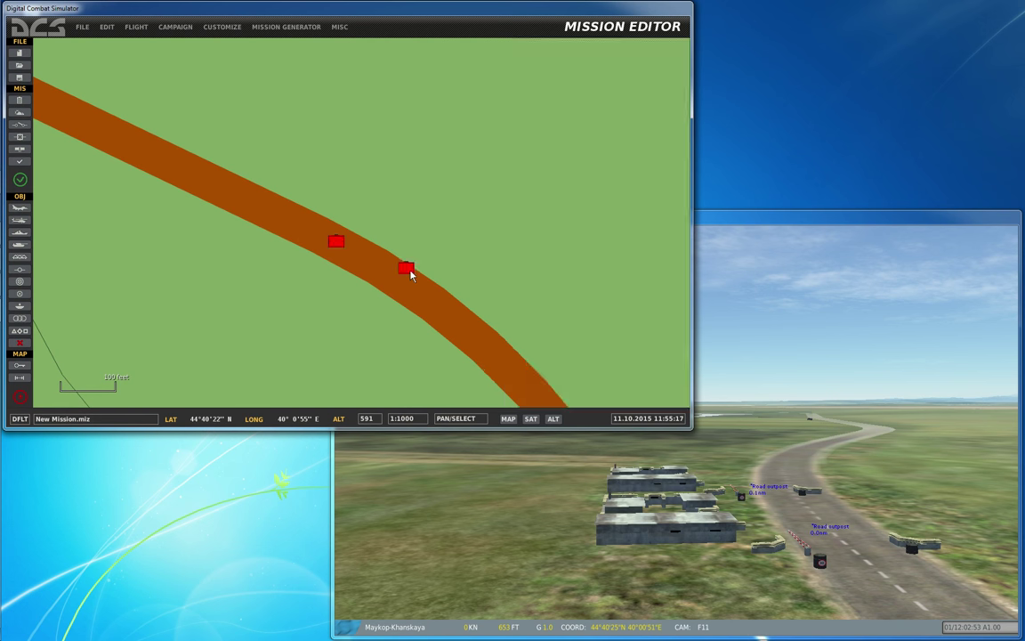
left_click(408, 271)
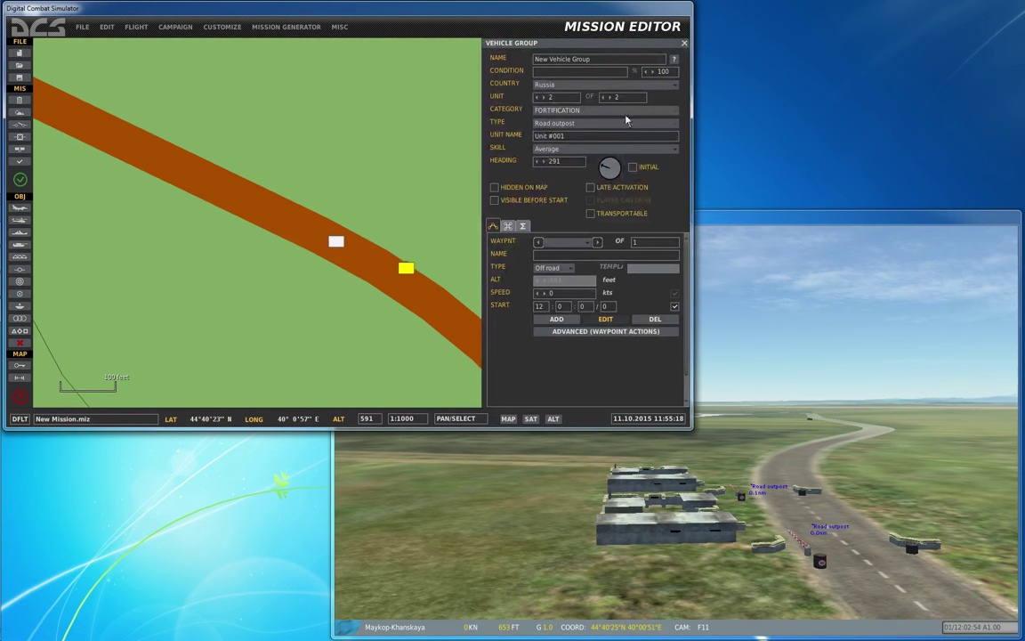
left_click(572, 123)
left_click(566, 203)
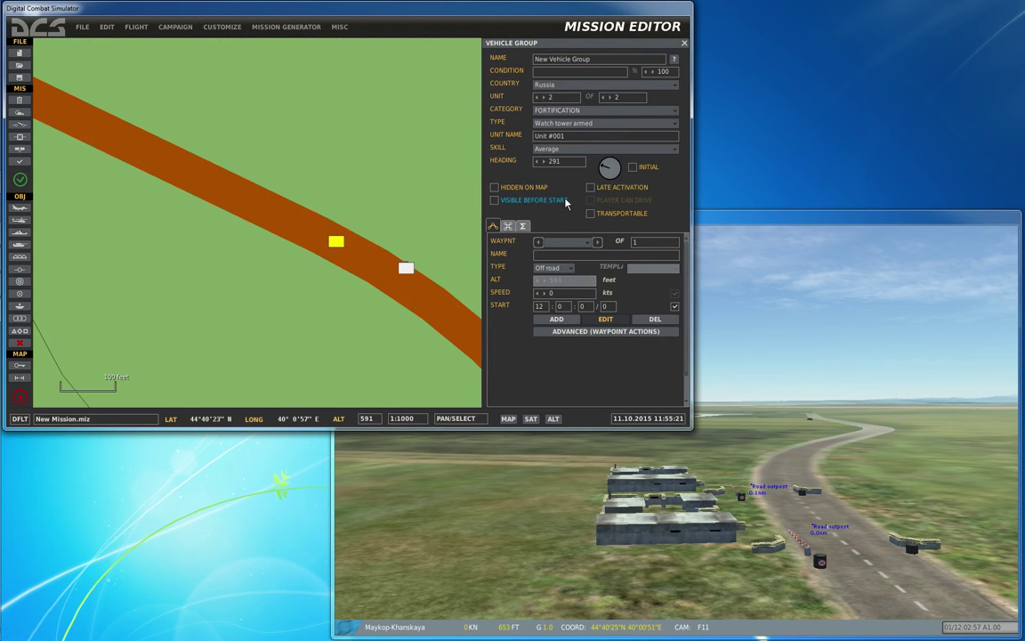
mouse_move(406, 272)
left_mouse_down()
mouse_move(309, 244)
mouse_move(311, 254)
left_mouse_up()
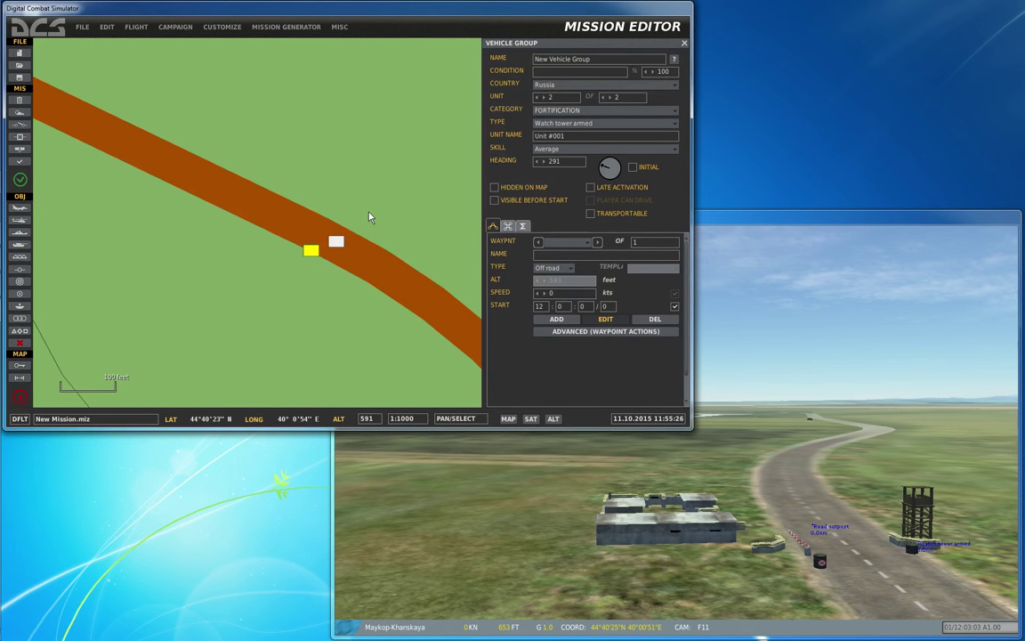
left_click(330, 189)
left_click(336, 242)
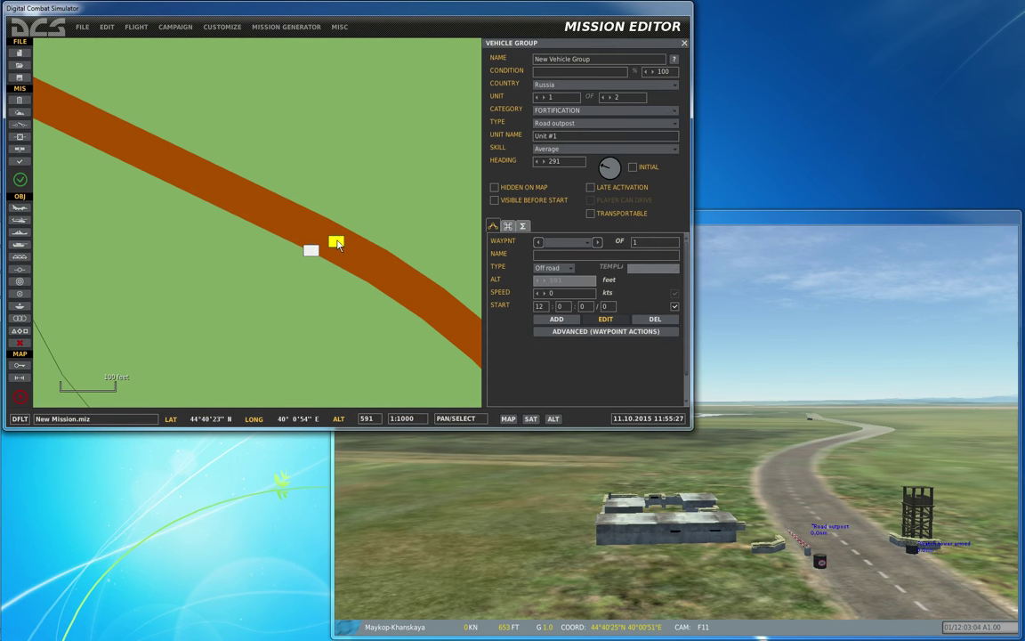
Step: Add a third unit as an ARMOR BTR-80 APC beside the outpost, plus a fourth unit
left_click(608, 97)
left_click(567, 112)
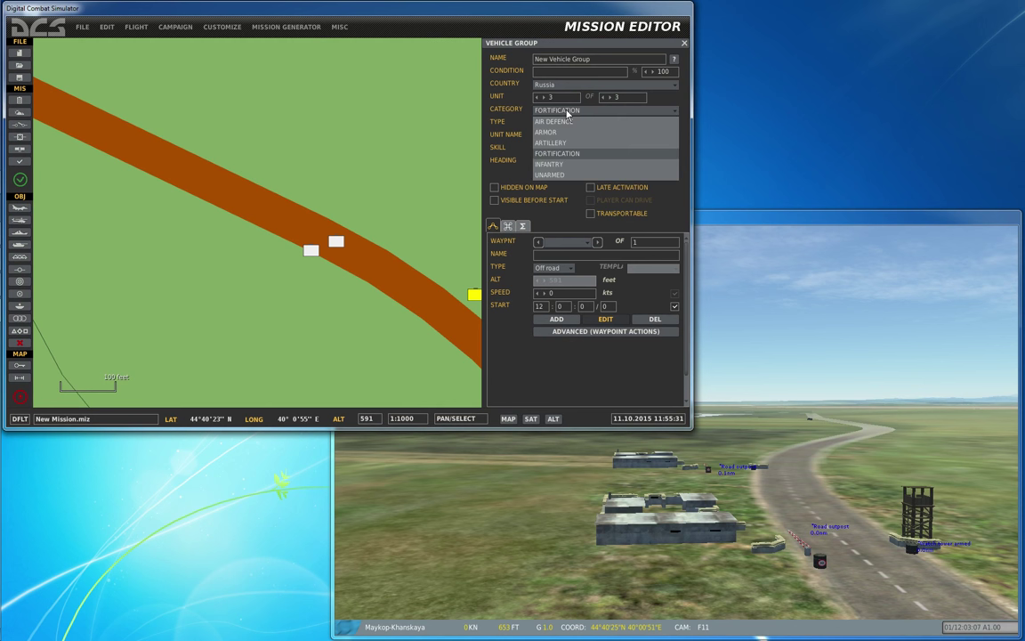
left_click(562, 135)
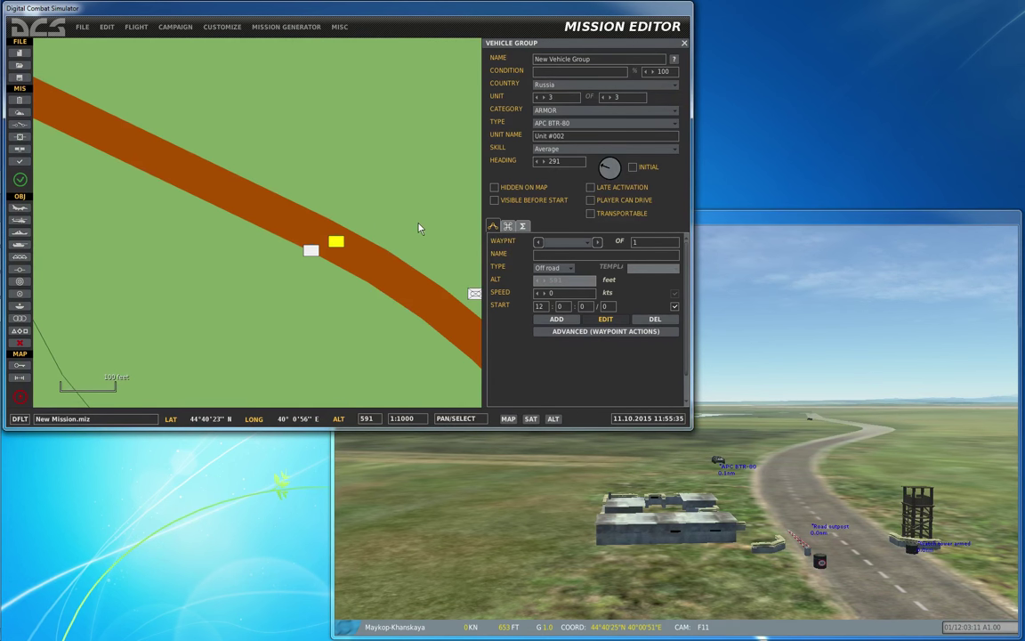
left_click_drag(420, 228, 354, 214)
left_click(405, 280)
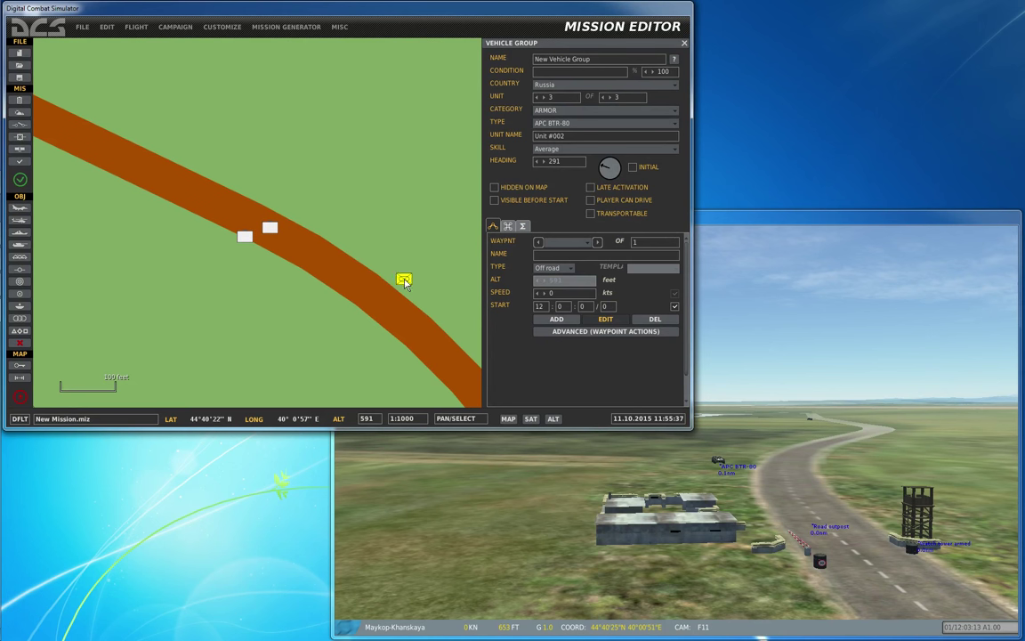
left_click_drag(404, 279, 279, 224)
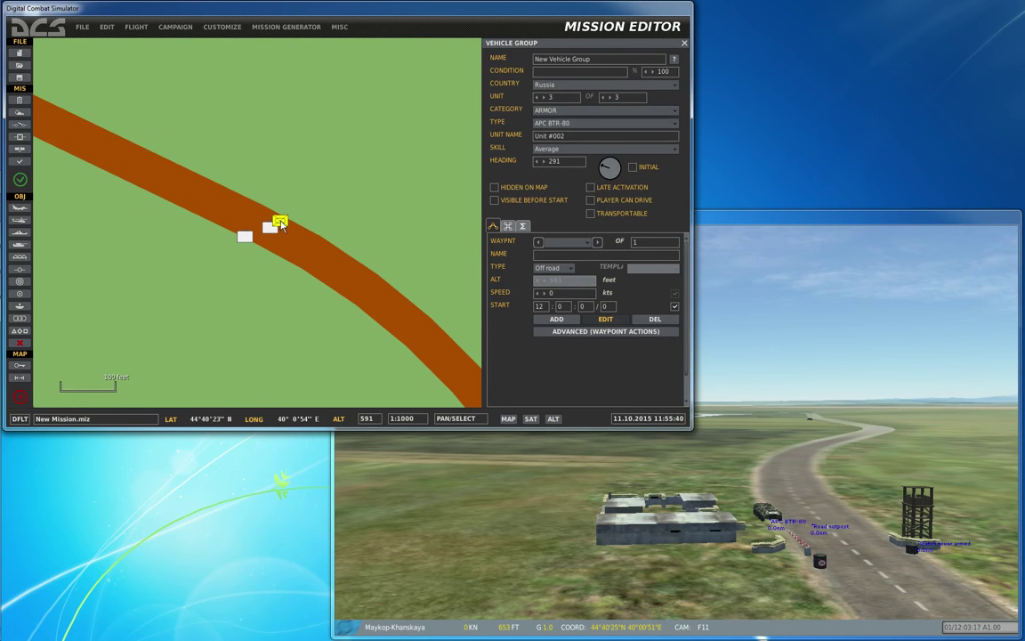
left_click_drag(280, 223, 283, 226)
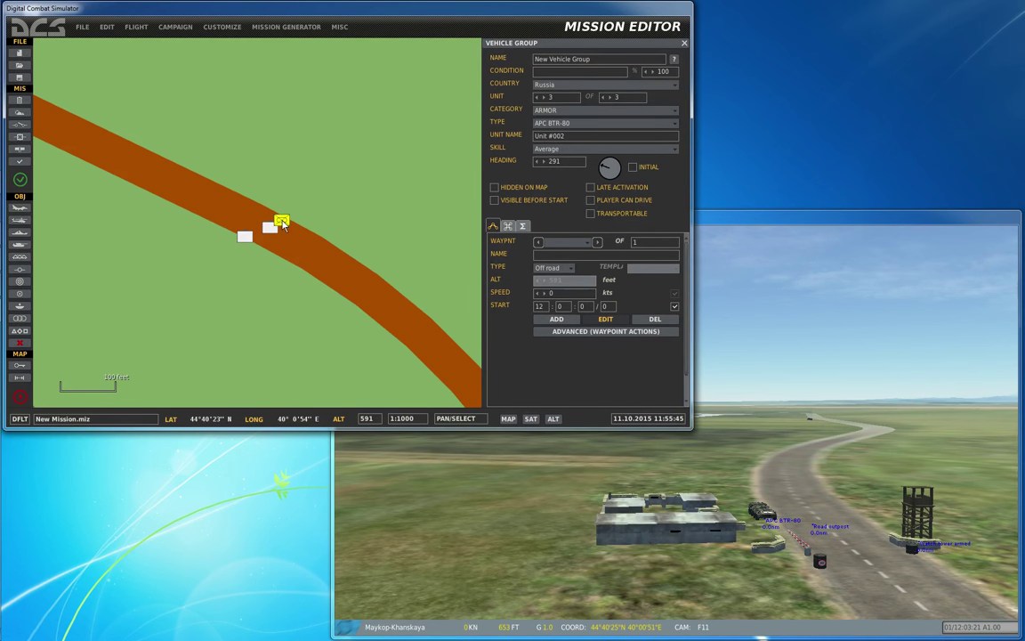
left_click(300, 213)
left_click(609, 98)
left_click_drag(438, 193, 373, 174)
Step: Make unit 4 an UNARMED Transport GAZ-66 facing 350, placed below the road
left_click(409, 263)
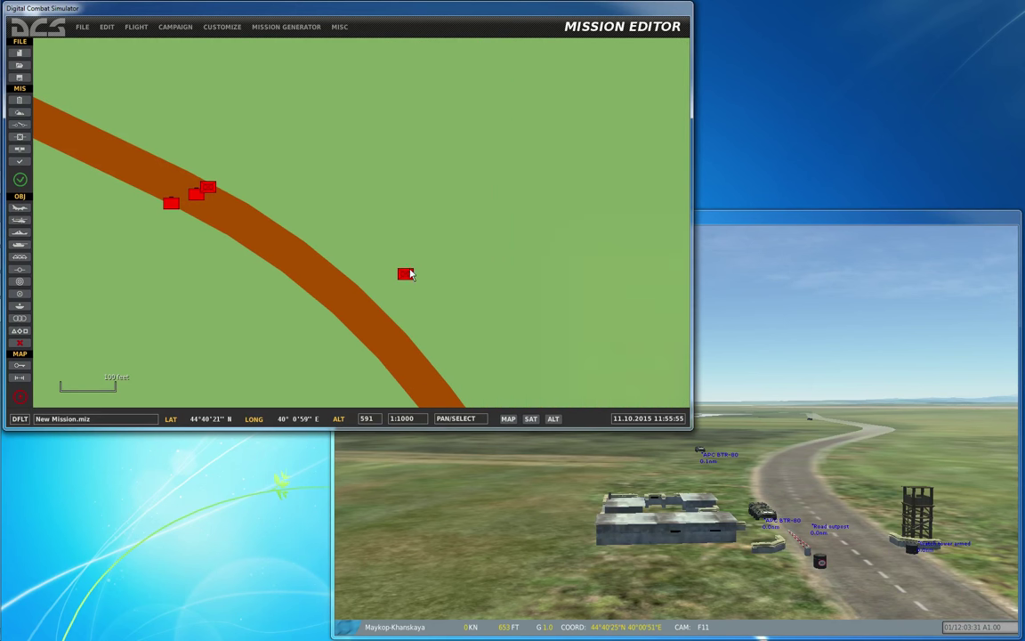
left_click_drag(409, 274, 246, 182)
left_click(555, 111)
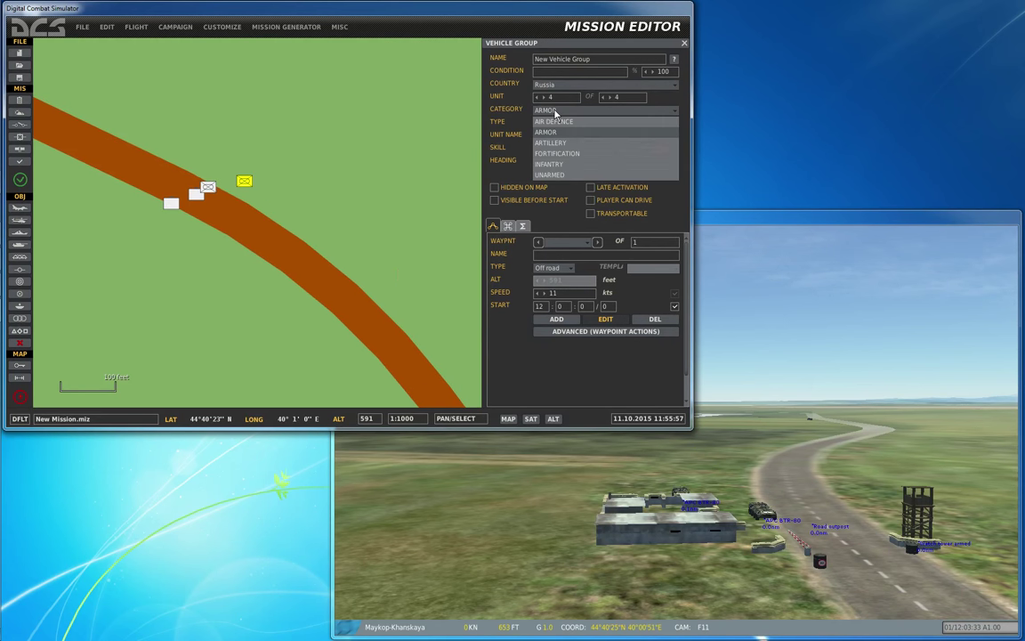
left_click(549, 174)
left_click(605, 123)
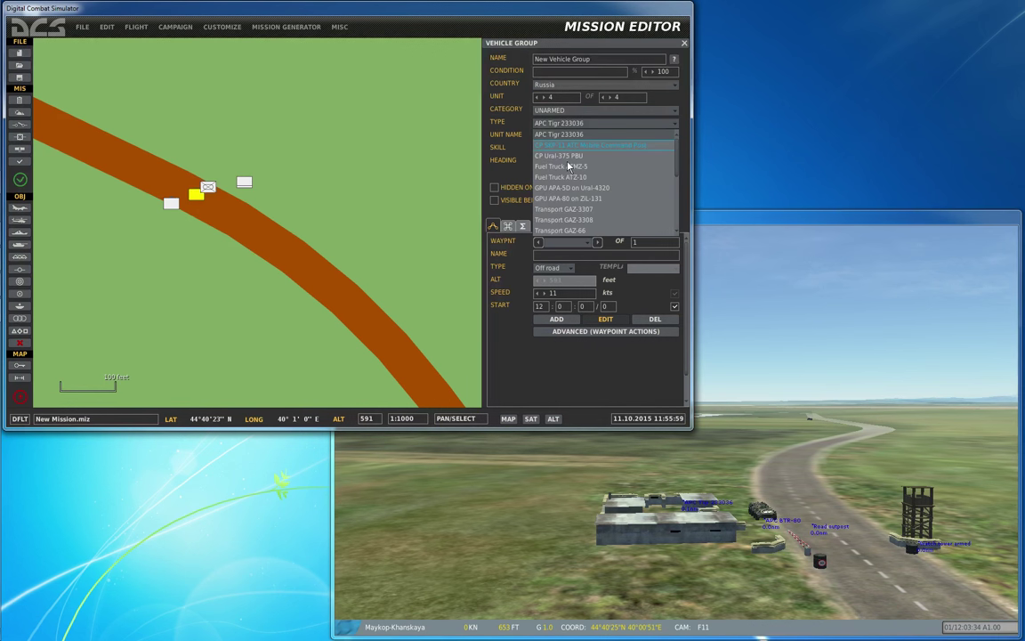
left_click(561, 230)
left_click_drag(244, 181, 207, 228)
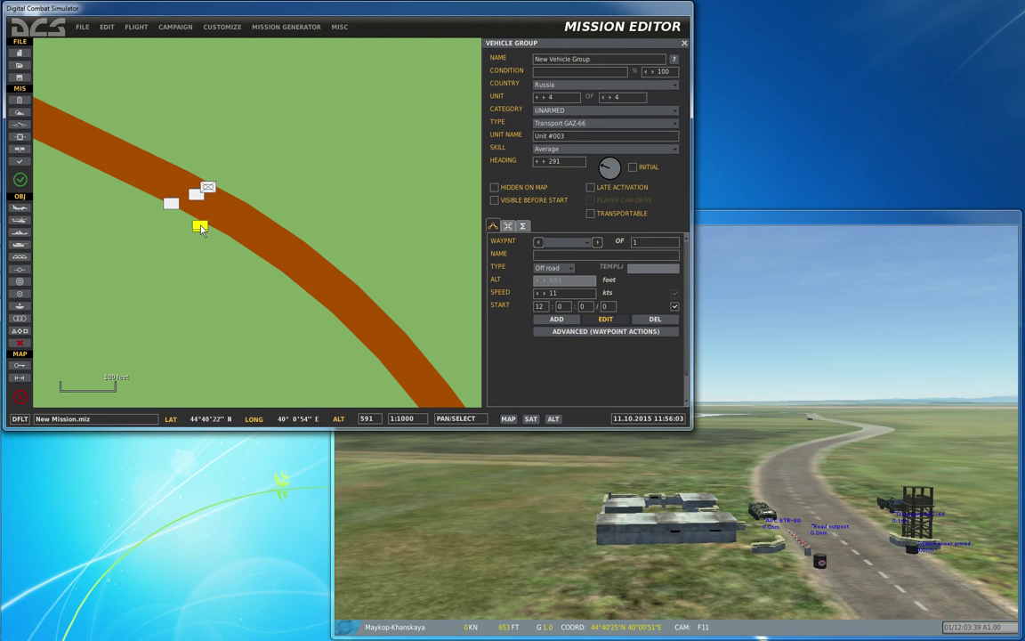
left_click_drag(605, 165, 608, 163)
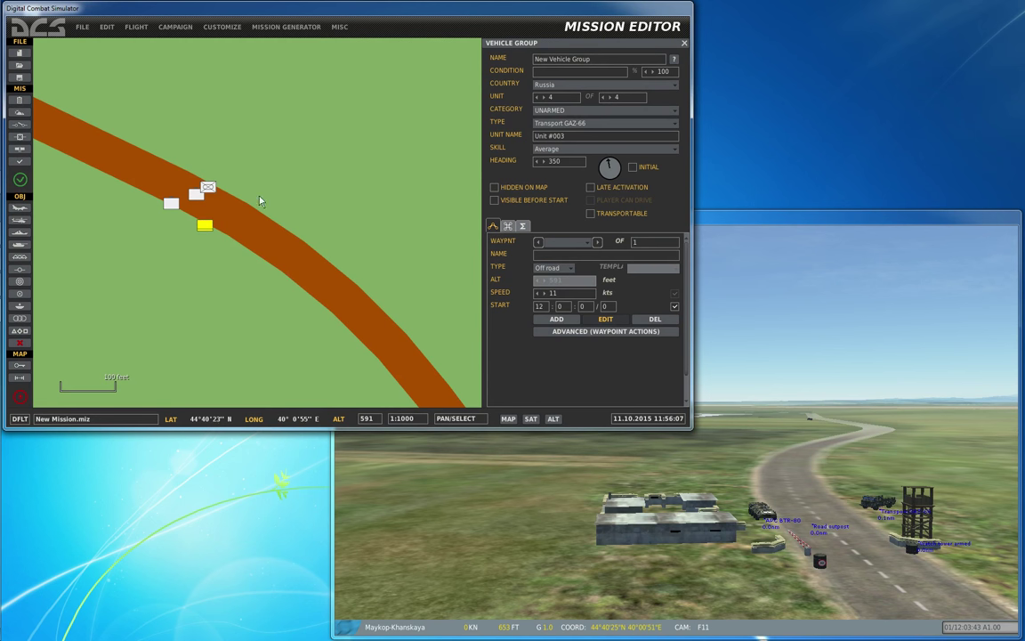
left_click(222, 218)
left_click_drag(205, 225, 195, 222)
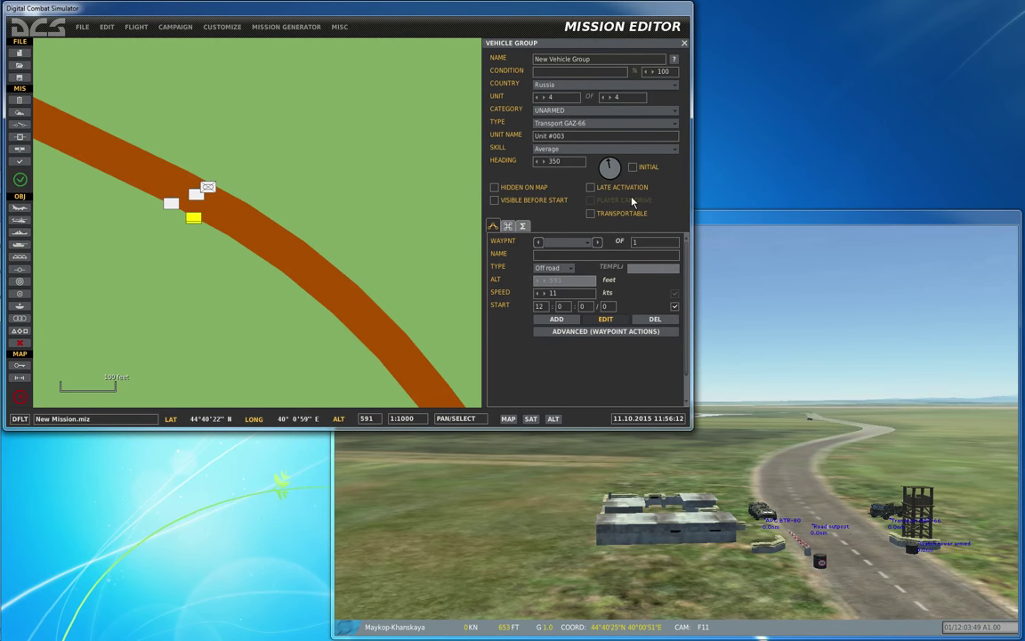
Step: Raise the unit count to 6 and line trucks 5 and 6 up beside the first truck
left_click(611, 96)
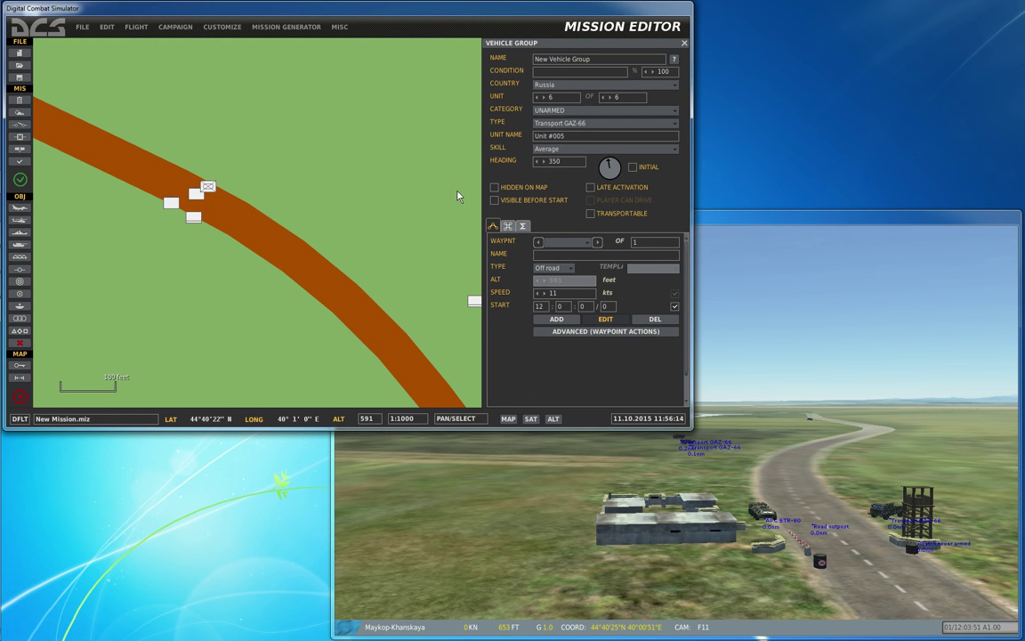
left_click(389, 263)
left_click_drag(332, 259, 121, 191)
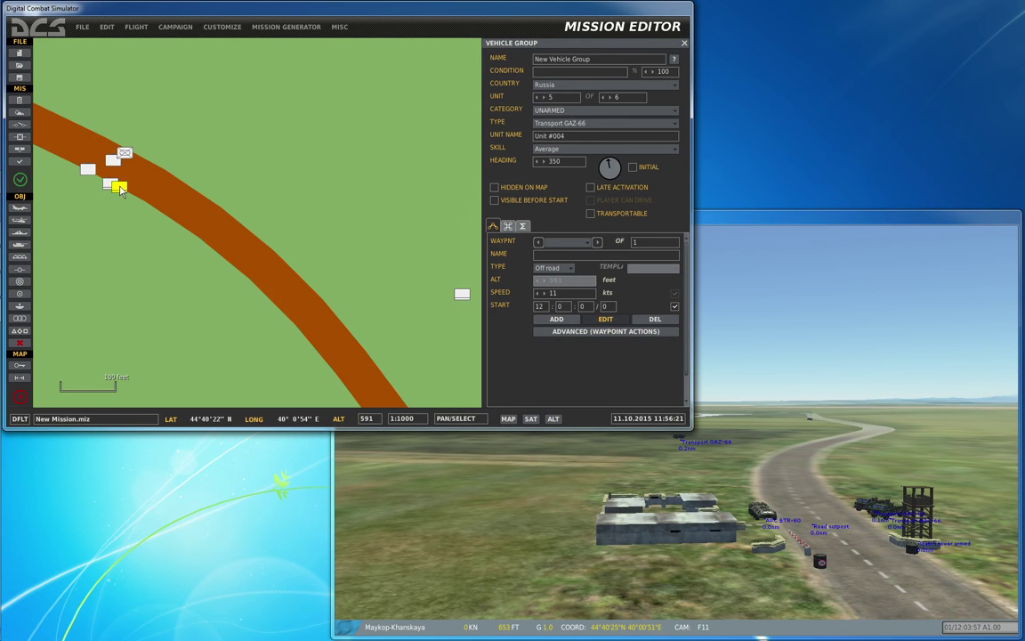
left_click(372, 265)
left_click_drag(462, 294, 132, 194)
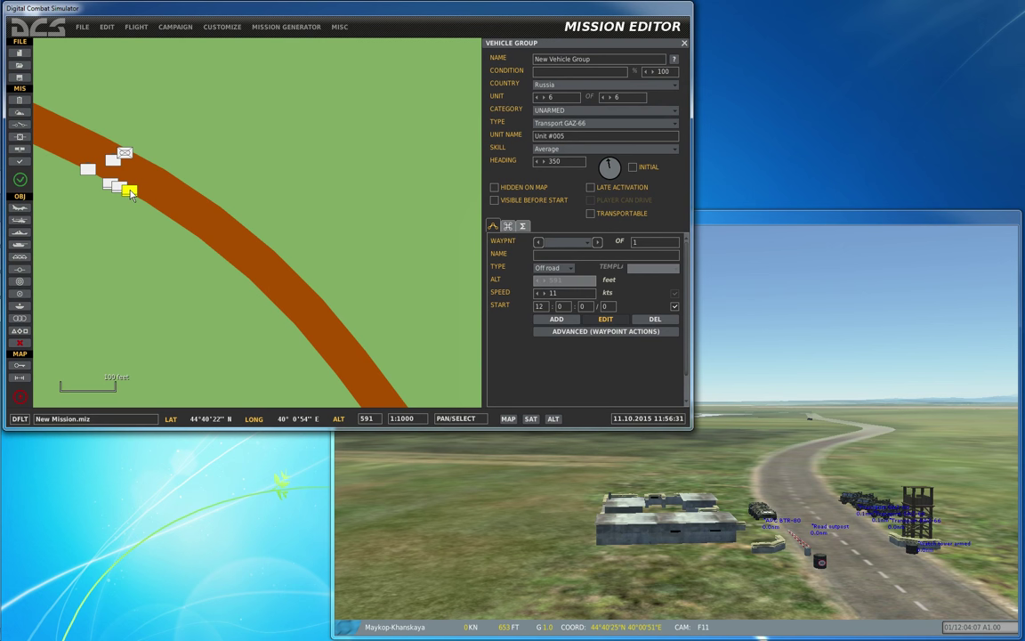
left_click(201, 174)
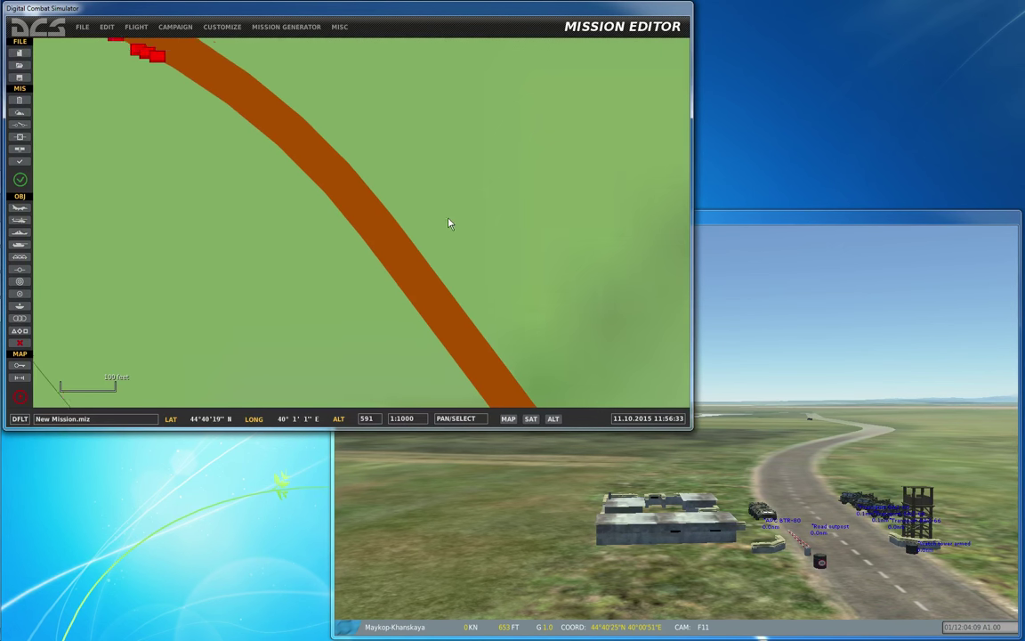
Step: Place a new Russian FORTIFICATION Road outpost group further along the road
right_click_drag(449, 223, 584, 336)
mouse_move(536, 270)
right_mouse_down()
mouse_move(593, 323)
mouse_move(648, 301)
mouse_move(466, 266)
right_mouse_up()
scroll(466, 266, "down", 3)
scroll(467, 265, "down", 2)
scroll(438, 269, "up", 1)
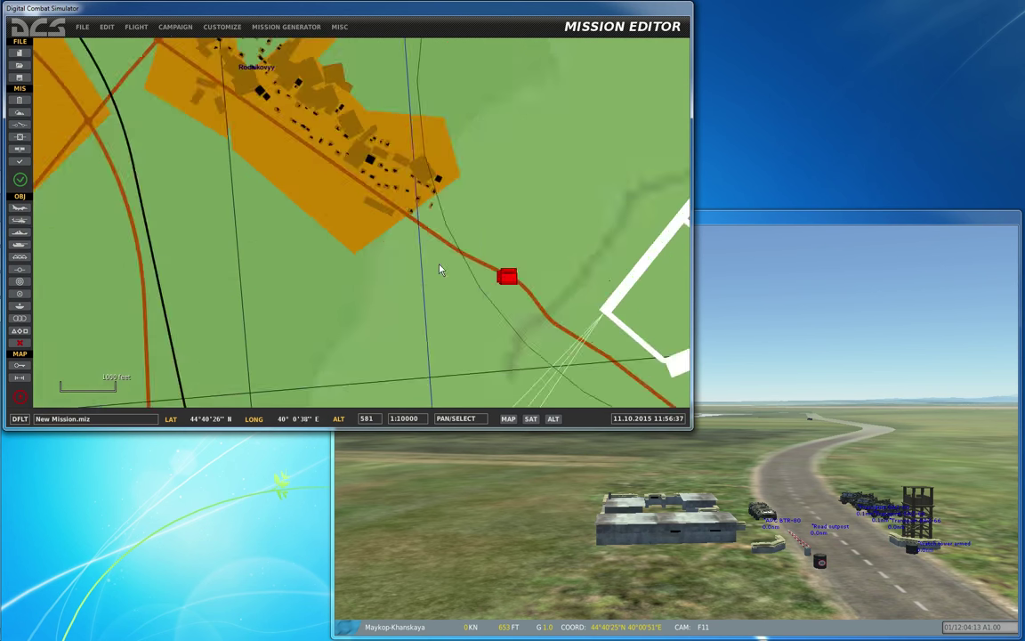
scroll(439, 269, "up", 2)
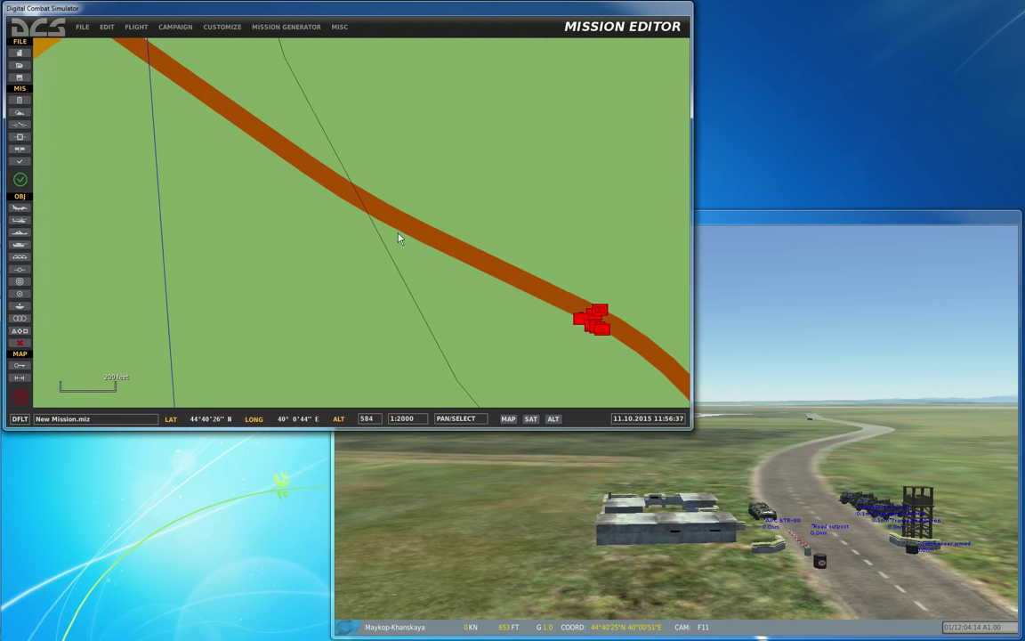
left_click(21, 245)
left_click(563, 111)
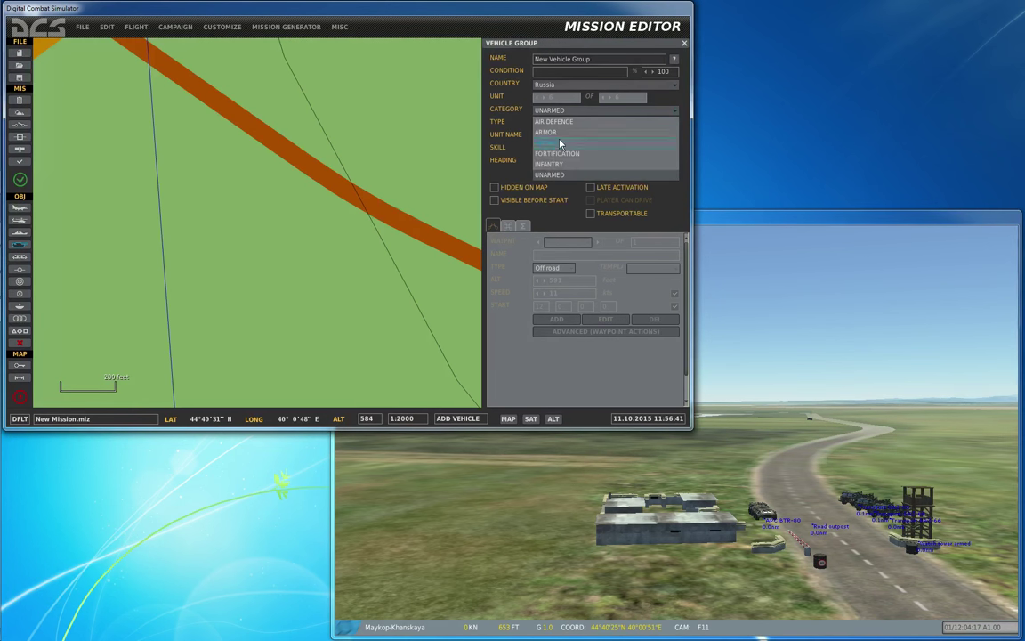
left_click(549, 174)
left_click(605, 123)
left_click(564, 135)
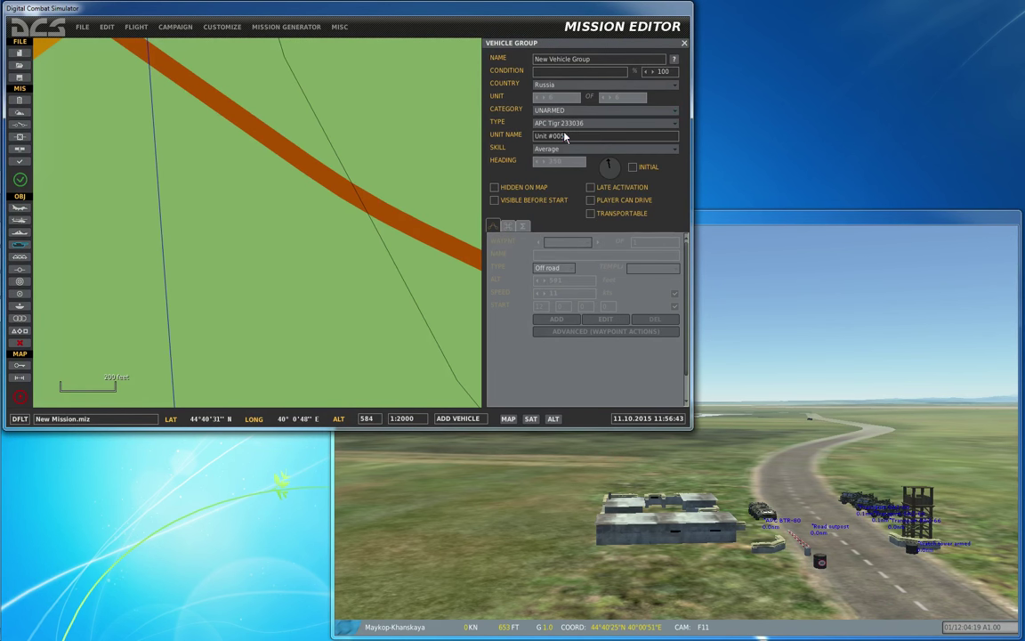
left_click(405, 221)
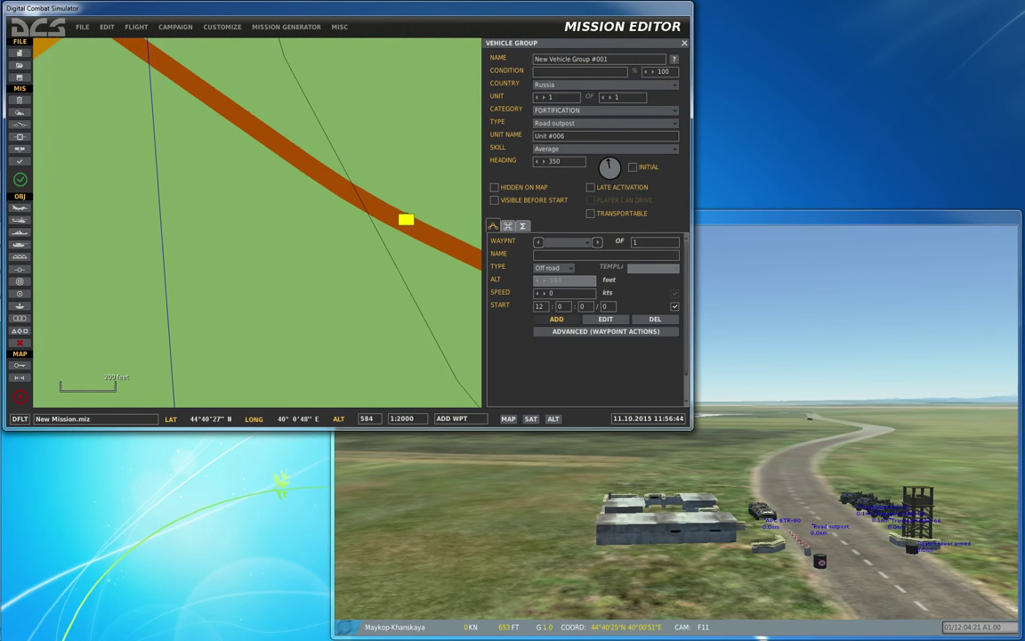
Step: In the simulator, select the new outpost on the F10 map and view it with F7 and F11
key("alt+Tab")
key("F10")
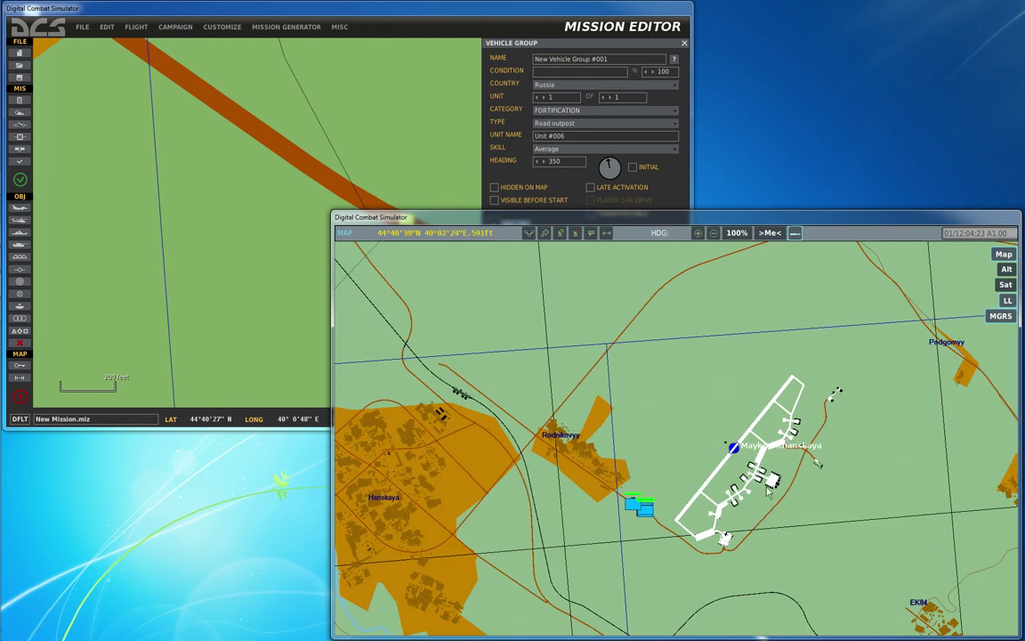
scroll(646, 512, "up", 1)
scroll(649, 520, "up", 2)
scroll(649, 518, "up", 2)
left_click(602, 487)
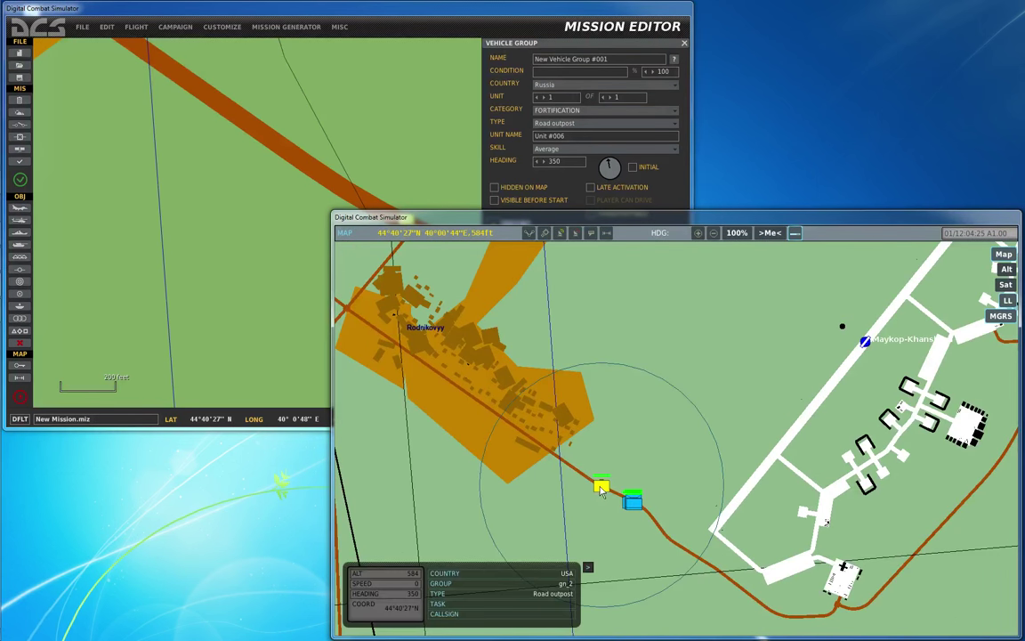
key("F7")
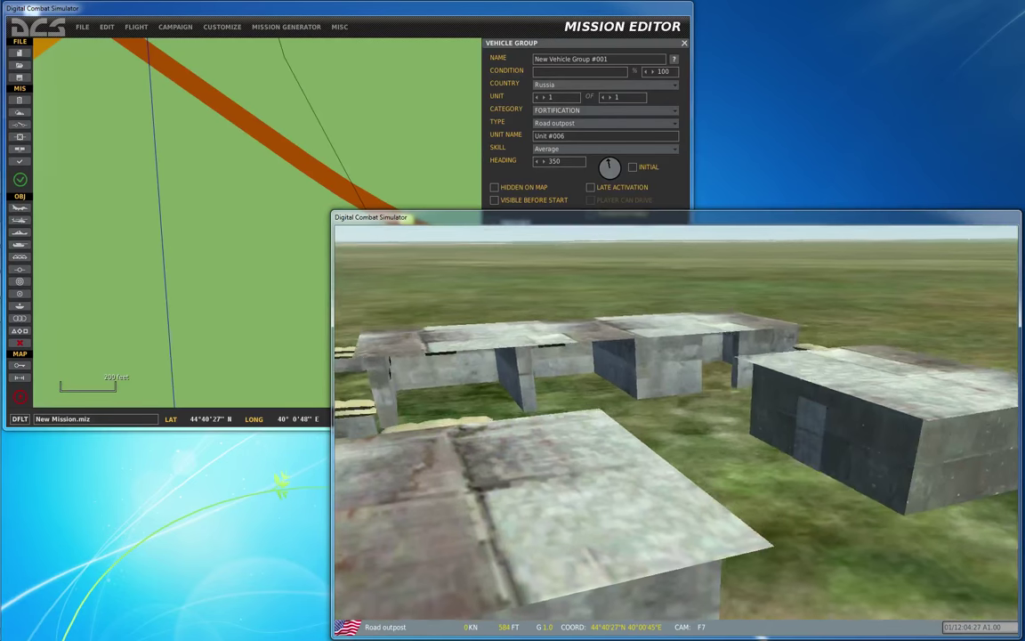
scroll(676, 423, "down", 3)
scroll(677, 423, "down", 3)
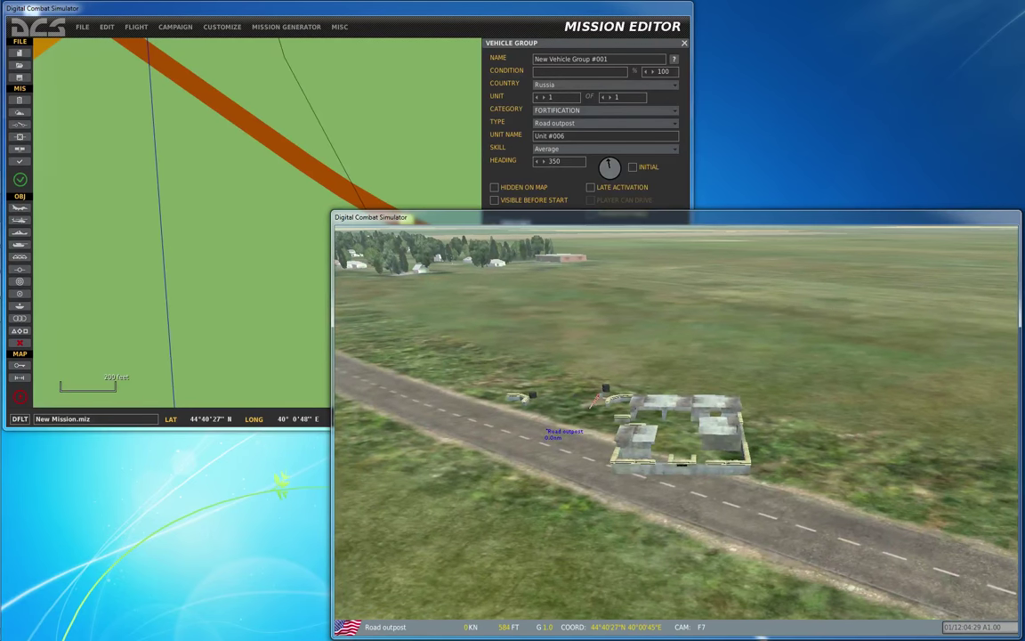
key("F11")
Step: Make the unit a player-drivable UNARMED APC Tigr 233036, heading 113, on the road
key("alt+Tab")
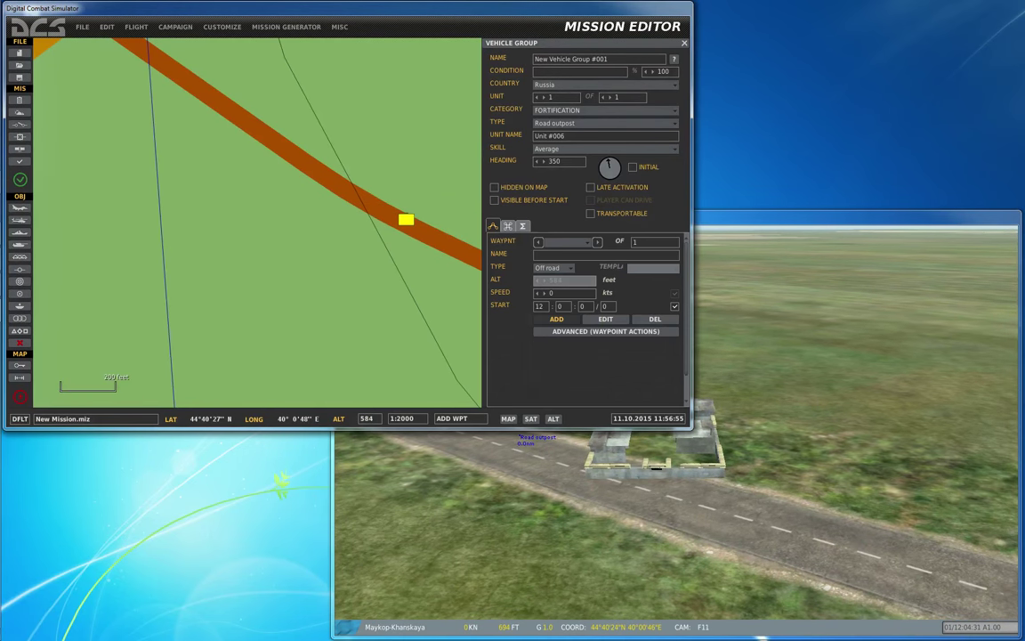
left_click(570, 110)
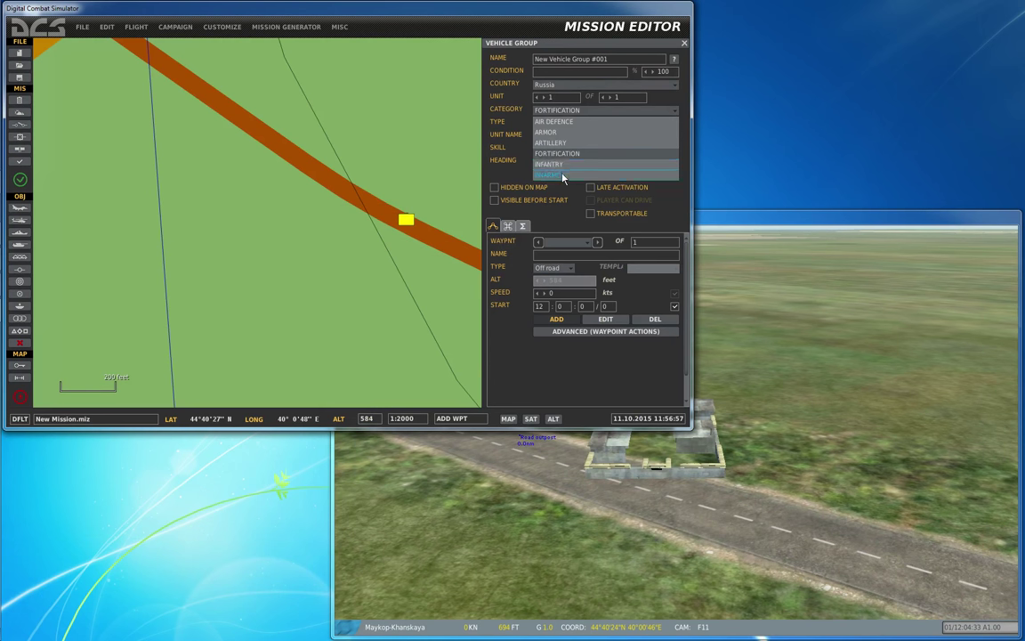
left_click(559, 136)
left_click(570, 143)
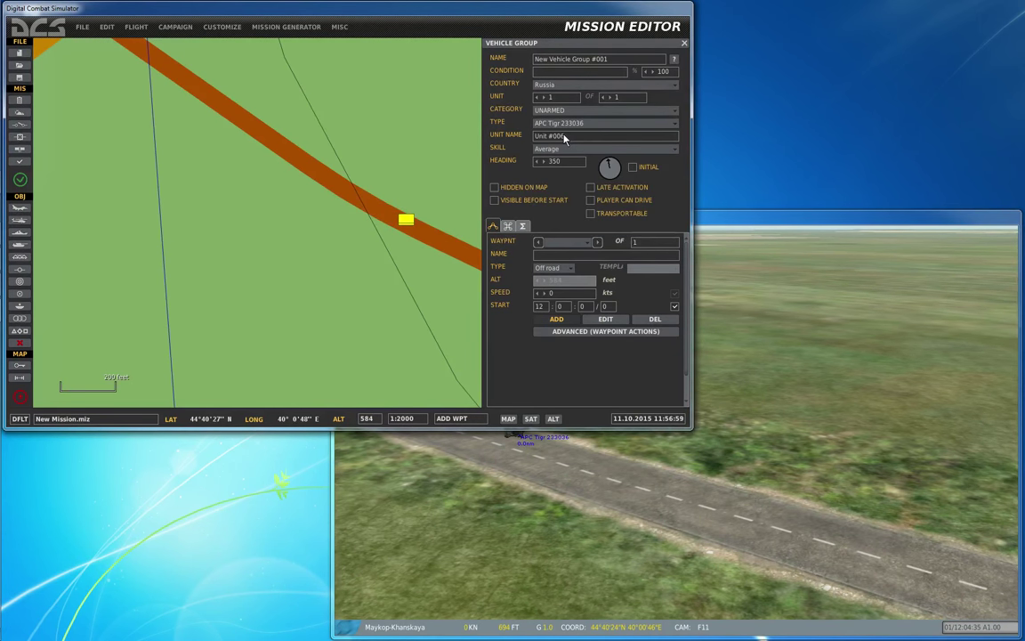
left_click(406, 218)
left_click_drag(406, 219, 431, 233)
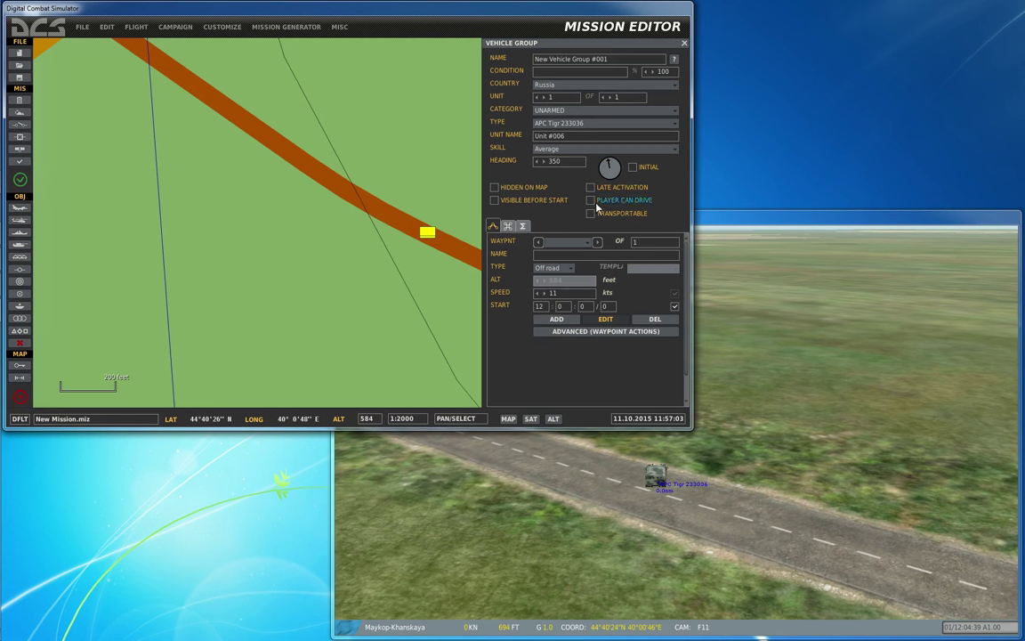
left_click(614, 178)
left_click(620, 171)
left_click_drag(426, 234, 428, 242)
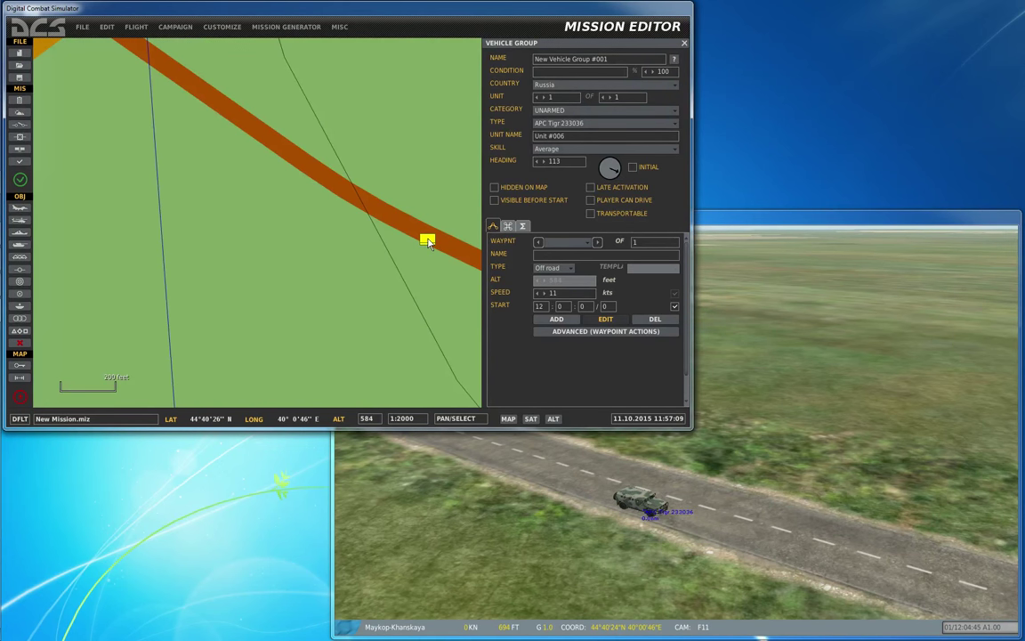
left_click(590, 200)
Step: Give Red one Tactical Commander slot and choose Flight > Fly Mission
left_click(124, 28)
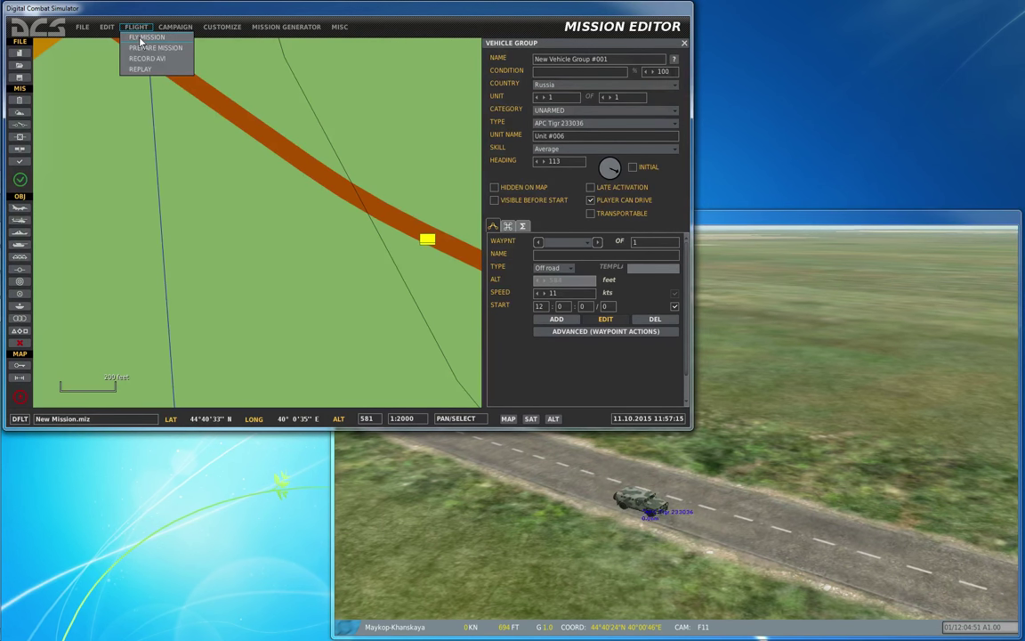
left_click(22, 151)
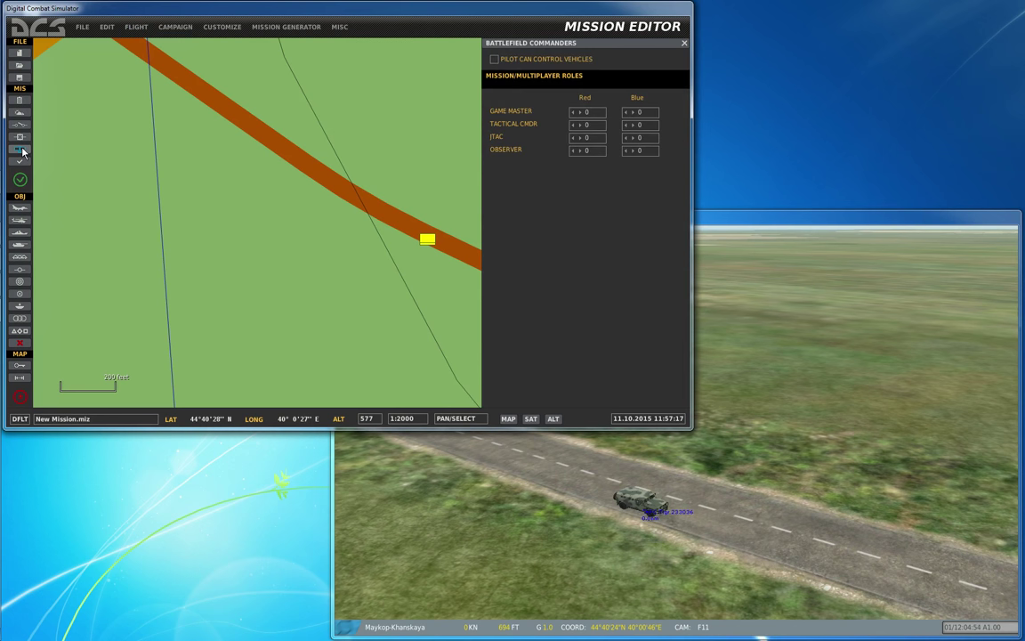
left_click(582, 131)
left_click(133, 27)
Step: Fly the mission, first saving the changes over the existing test.miz
left_click(133, 53)
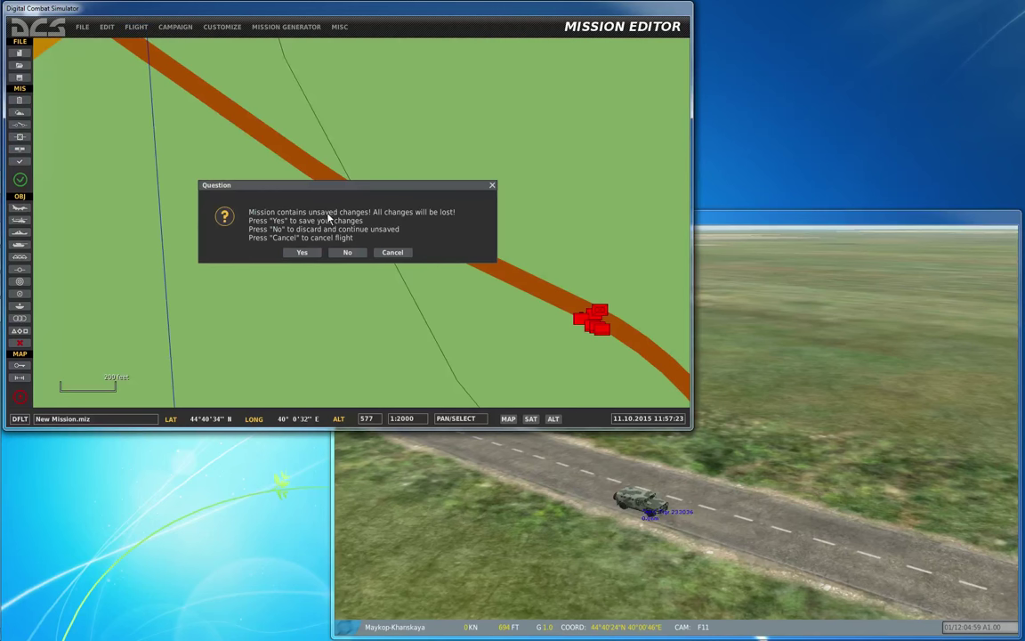
left_click(303, 253)
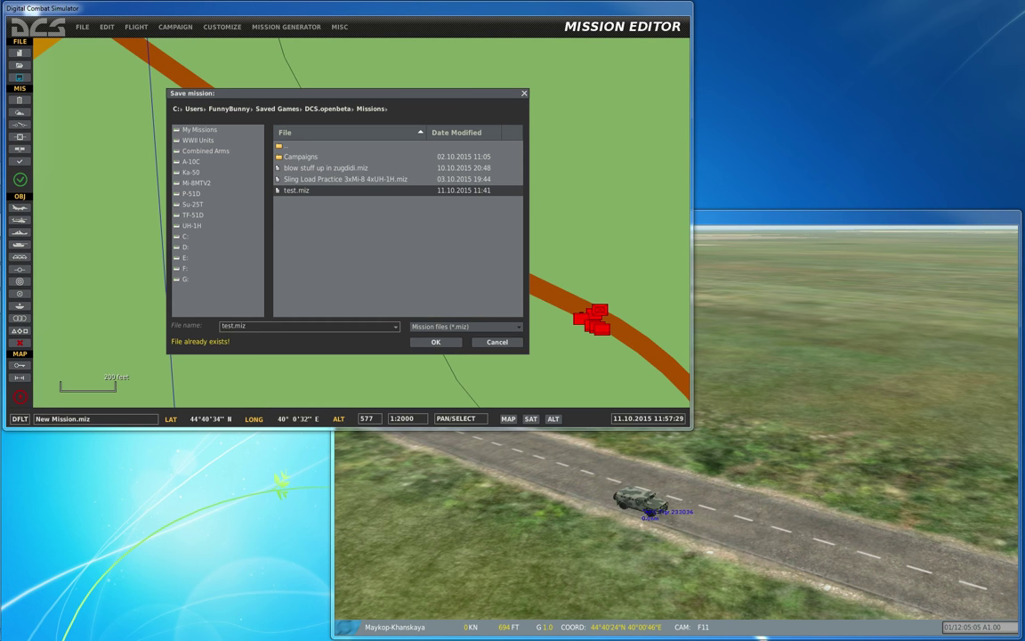
left_click(435, 342)
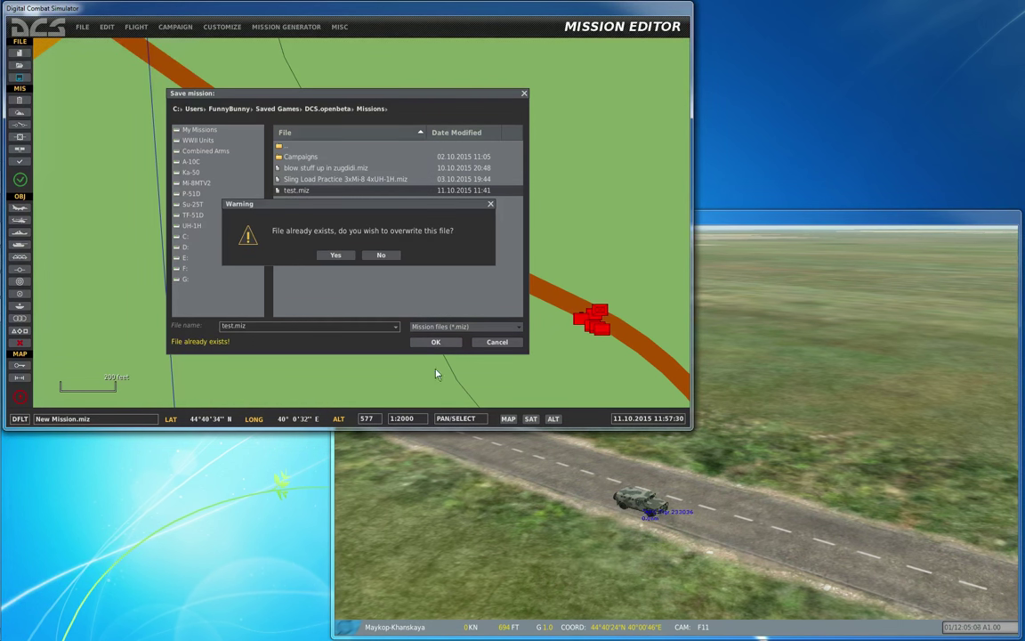
left_click(334, 256)
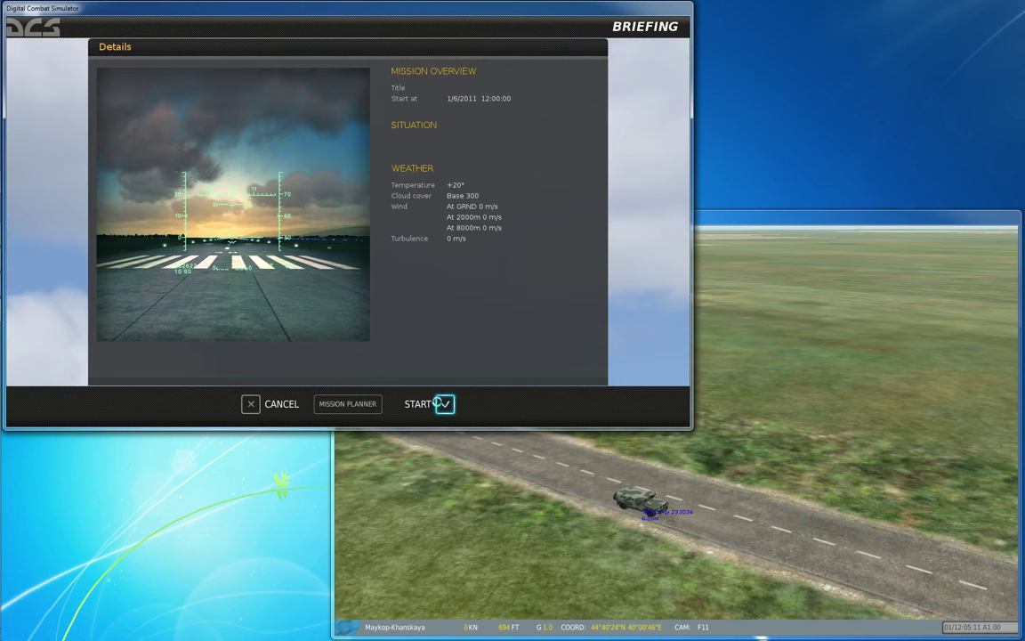
left_click(441, 403)
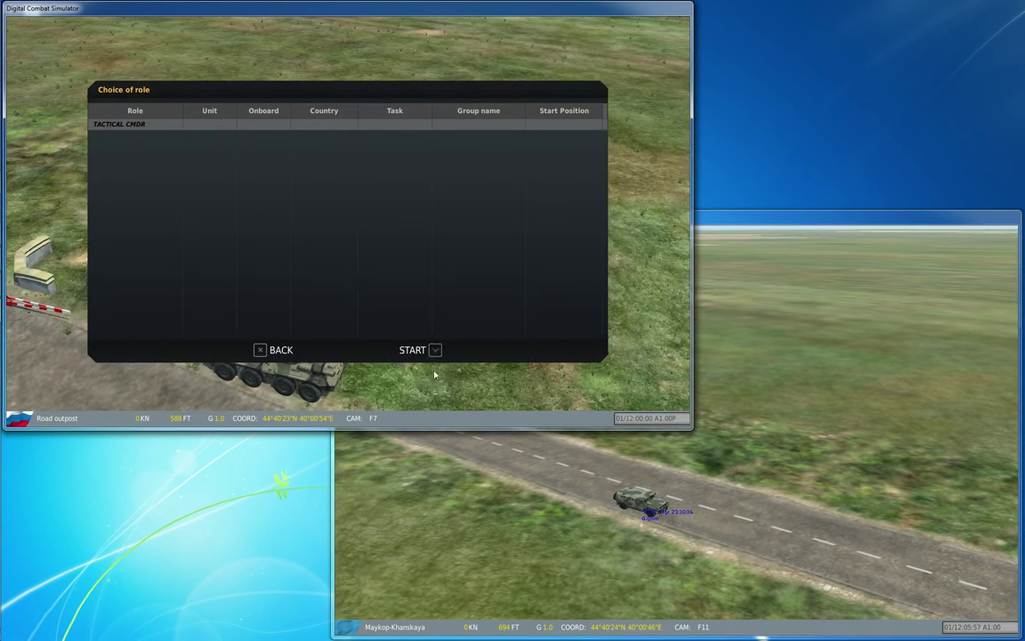
Step: Start as the Red Tactical Commander and continue past the briefing into the mission
left_click(338, 124)
left_click(419, 350)
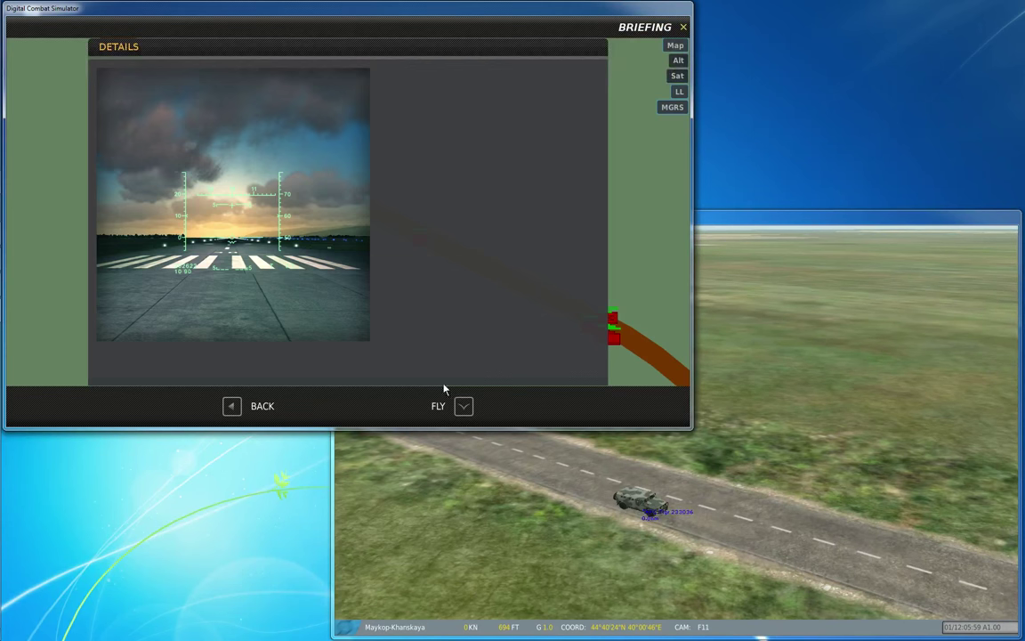
left_click(463, 405)
Step: Select the APC Tigr, take its driver's seat with F1, and accelerate with W
left_click(419, 238)
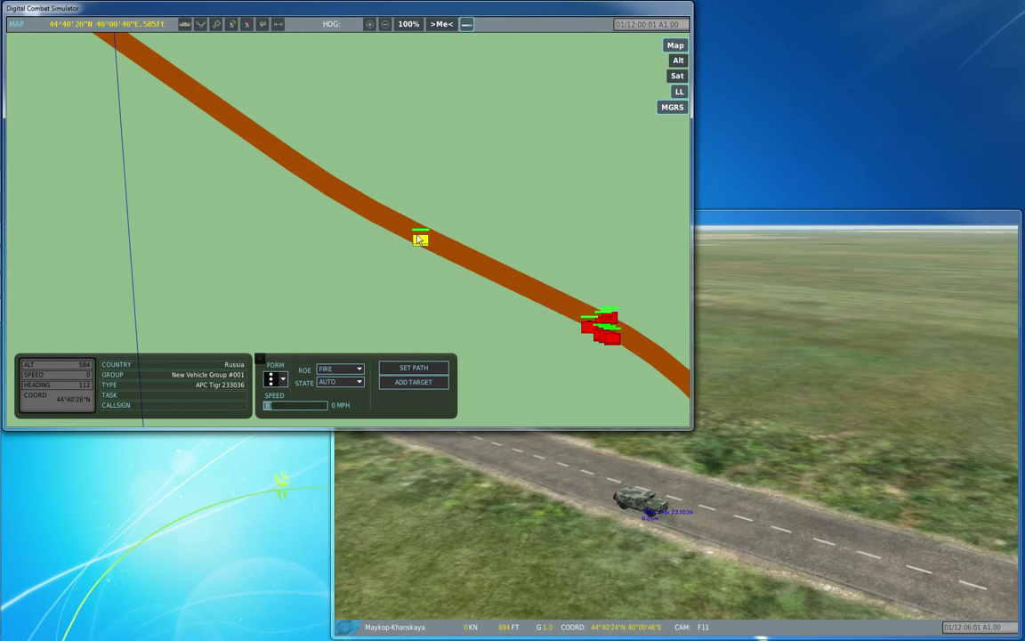
key("F1")
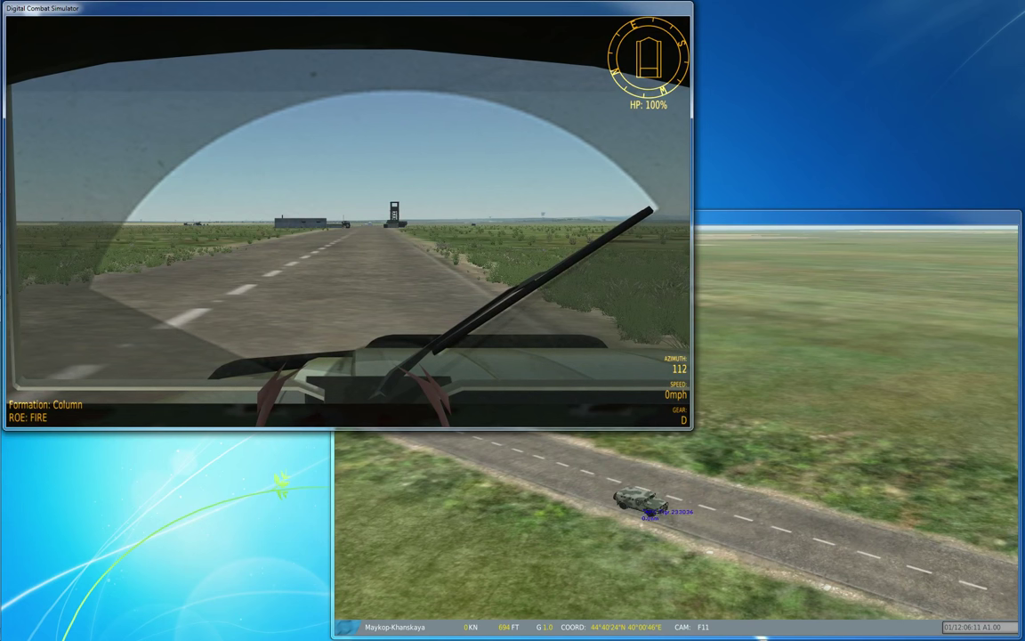
key("w")
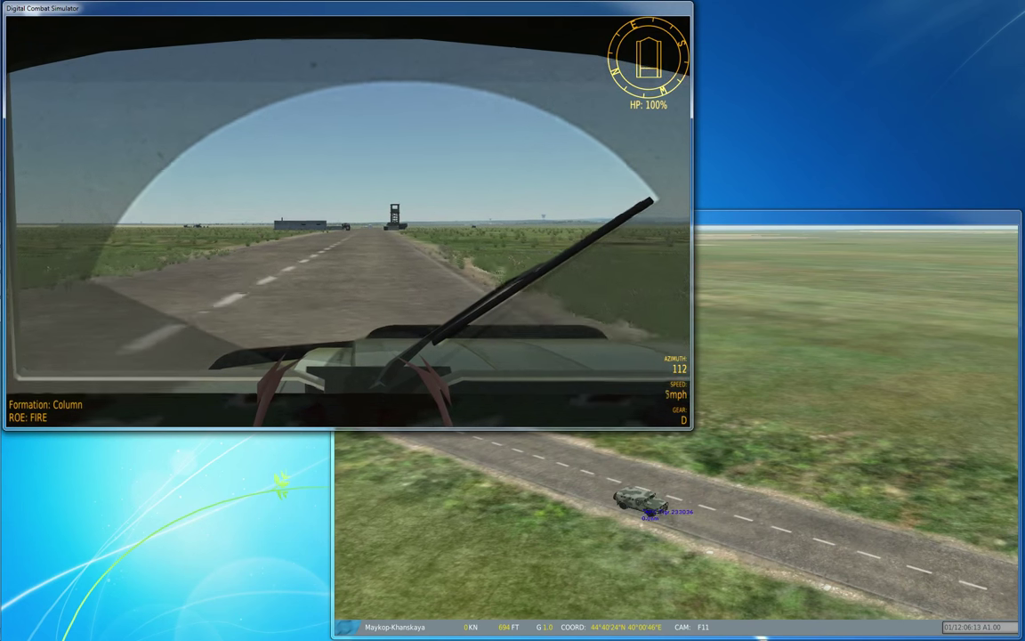